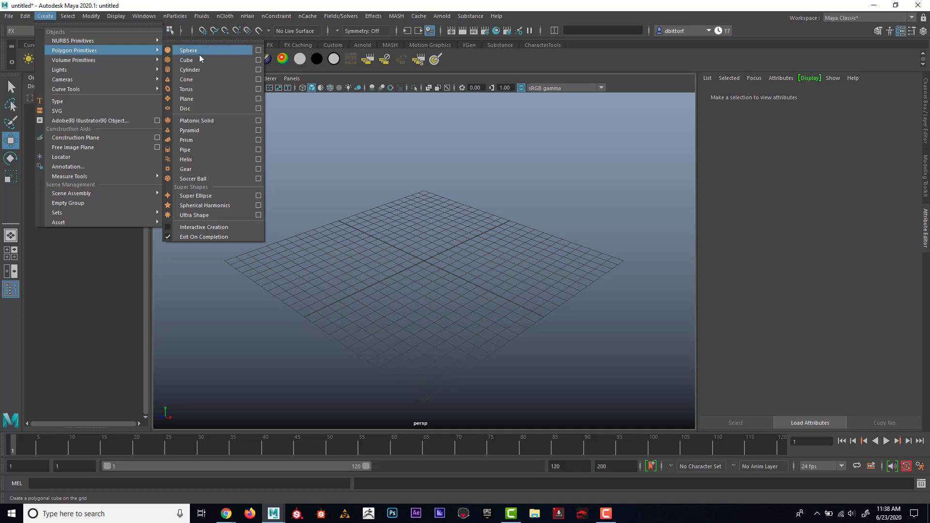
- Create a polygon sphere at the grid origin and scale it up uniformly to several times its size
left_click(199, 53)
left_click(12, 177)
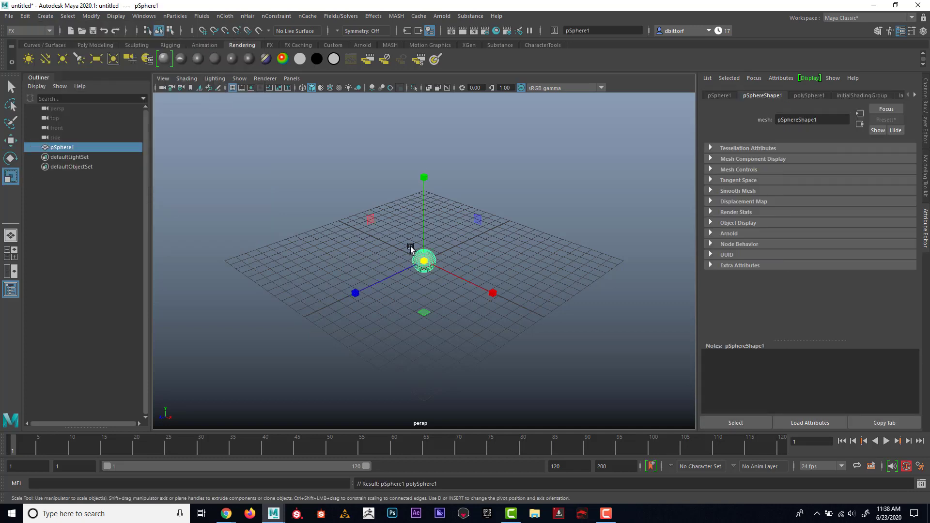
left_click_drag(425, 260, 518, 277)
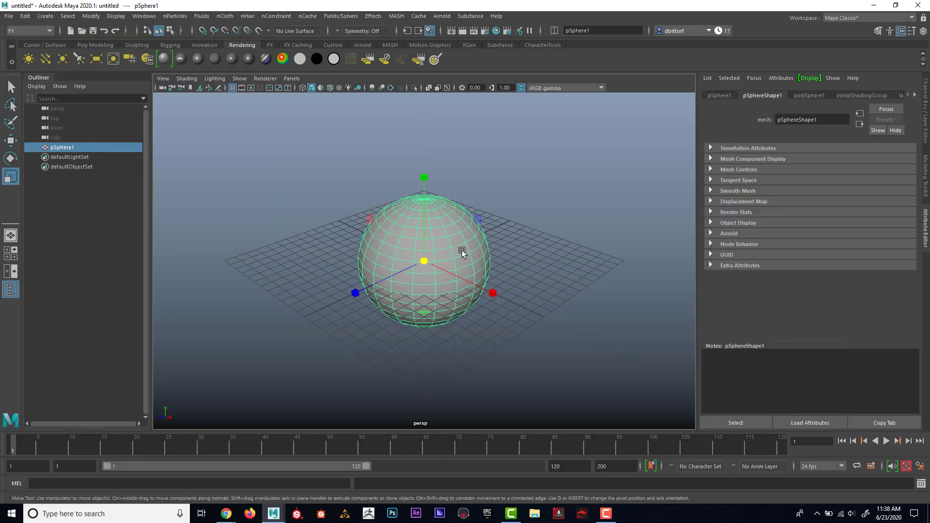
- Raise the sphere vertically until it hangs well above the grid
key("w")
left_click_drag(424, 180, 425, 67)
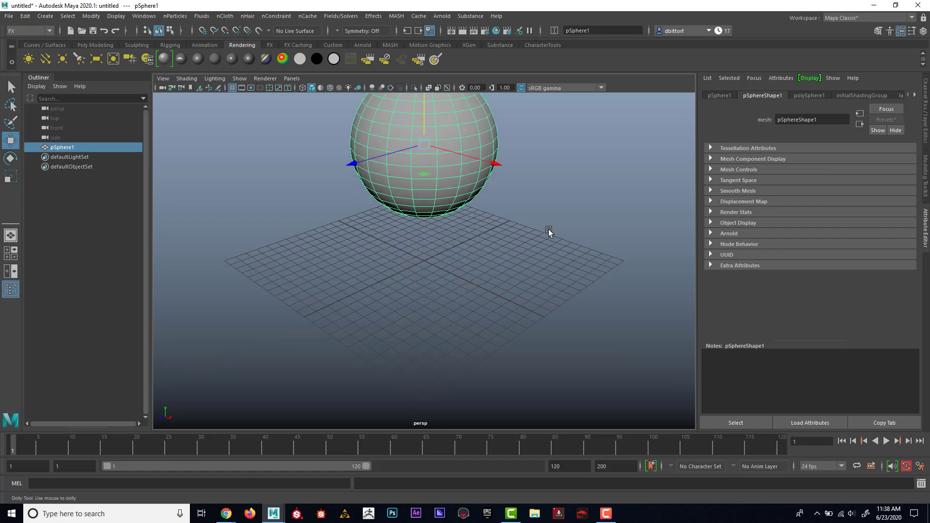
right_click_drag(551, 231, 456, 235, "alt")
left_click_drag(455, 234, 472, 212, "alt")
left_click_drag(425, 134, 432, 62)
middle_click_drag(427, 136, 415, 206, "alt")
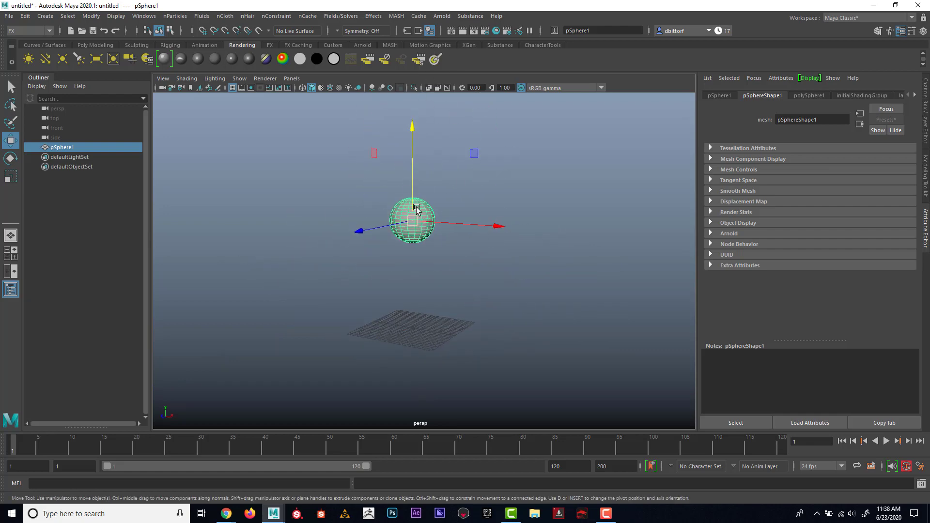
left_click_drag(412, 164, 412, 117)
left_click_drag(415, 188, 405, 219, "alt")
right_click_drag(405, 219, 446, 206, "alt")
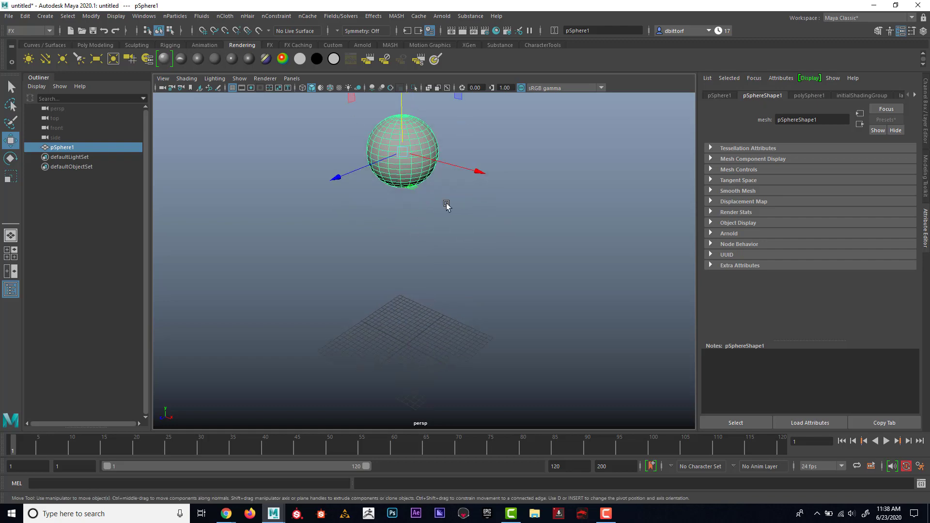
left_click_drag(446, 205, 443, 186, "alt")
- Turn on X-Ray shading in the perspective view to see inside the sphere
left_click(186, 78)
left_click(212, 176)
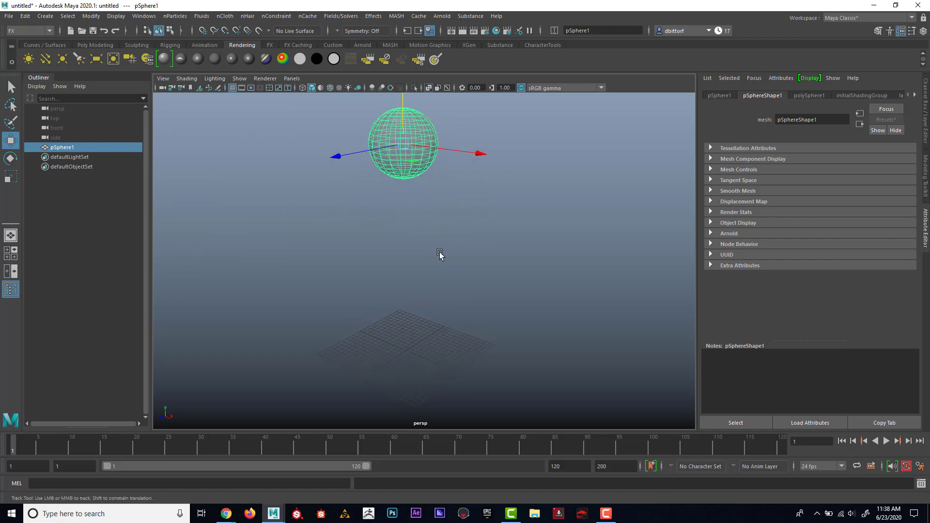
left_click_drag(440, 254, 307, 297, "alt")
mouse_move(307, 297)
right_mouse_down("alt")
mouse_move(391, 259)
mouse_move(458, 250)
right_mouse_up("alt")
left_click_drag(458, 250, 475, 249, "alt")
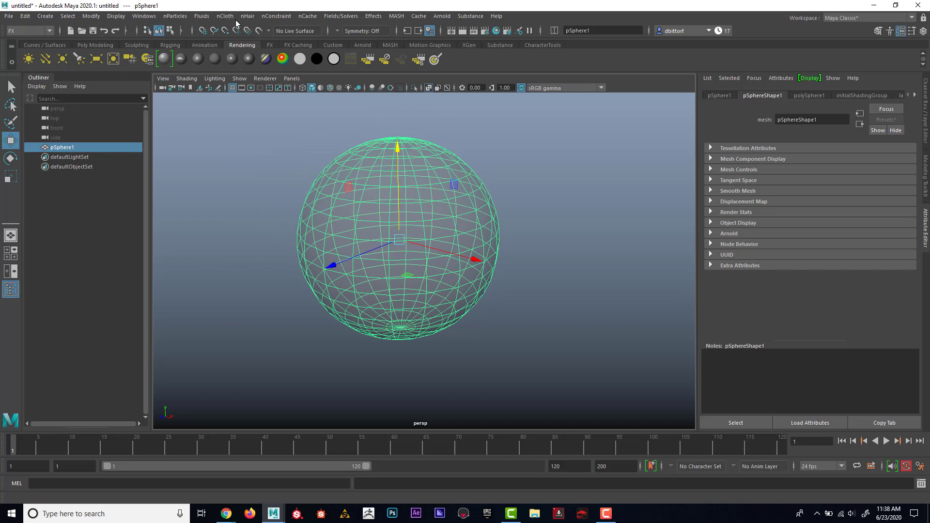
- Set the default nParticle type to Balls and fill the sphere with nParticles using Fill Object
left_click(201, 17)
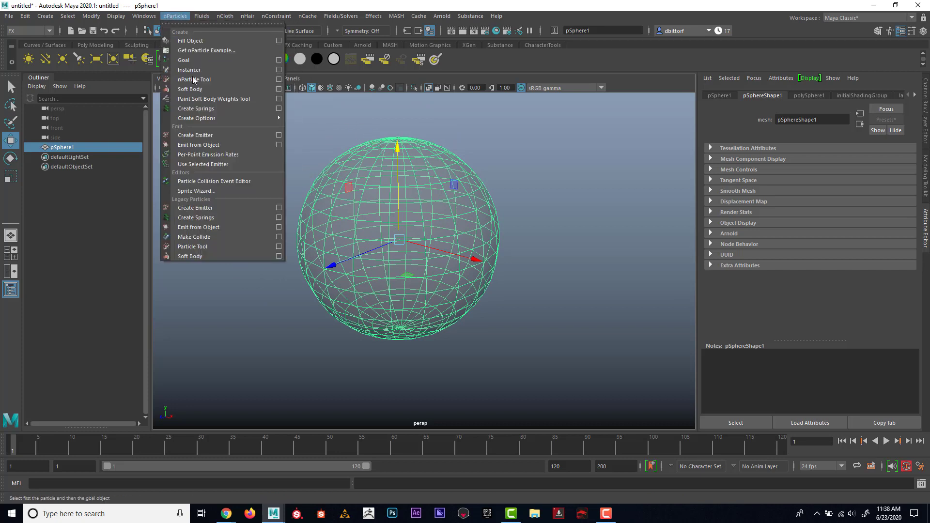
mouse_move(213, 118)
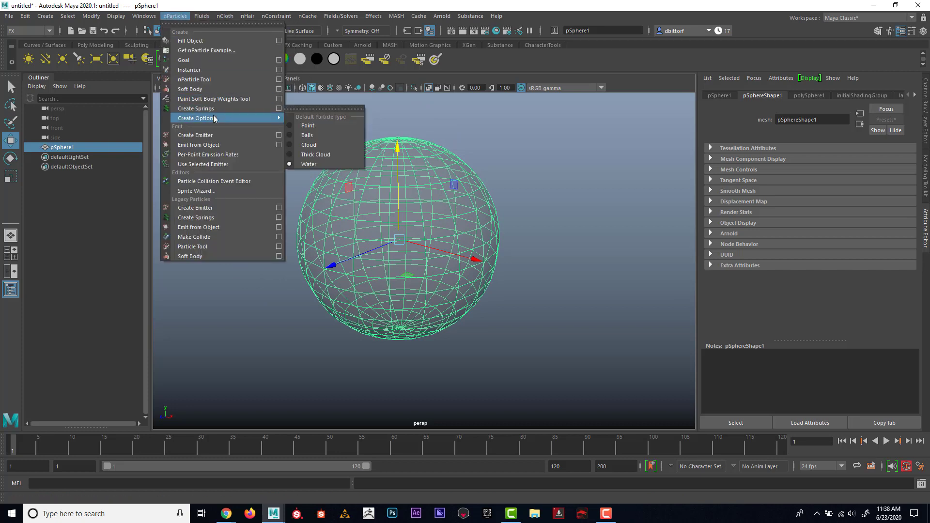
left_click(313, 136)
left_click(176, 18)
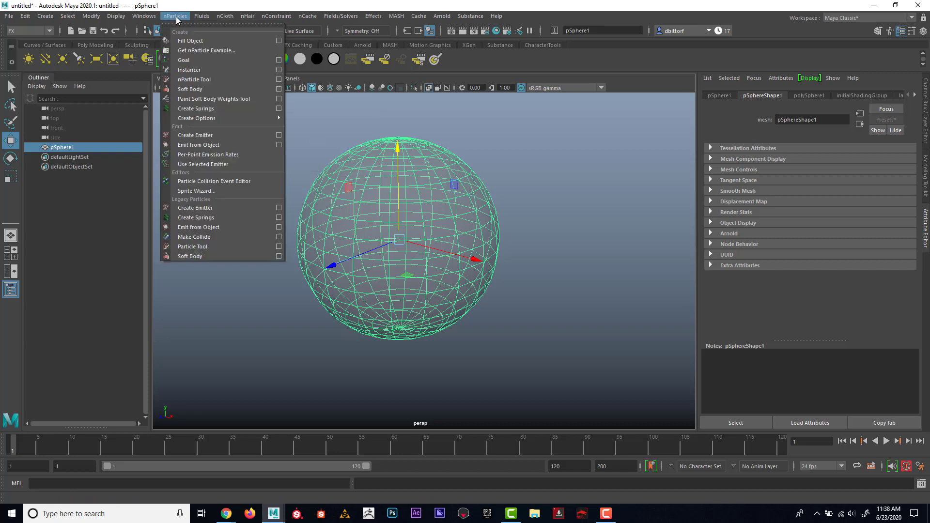
left_click(177, 40)
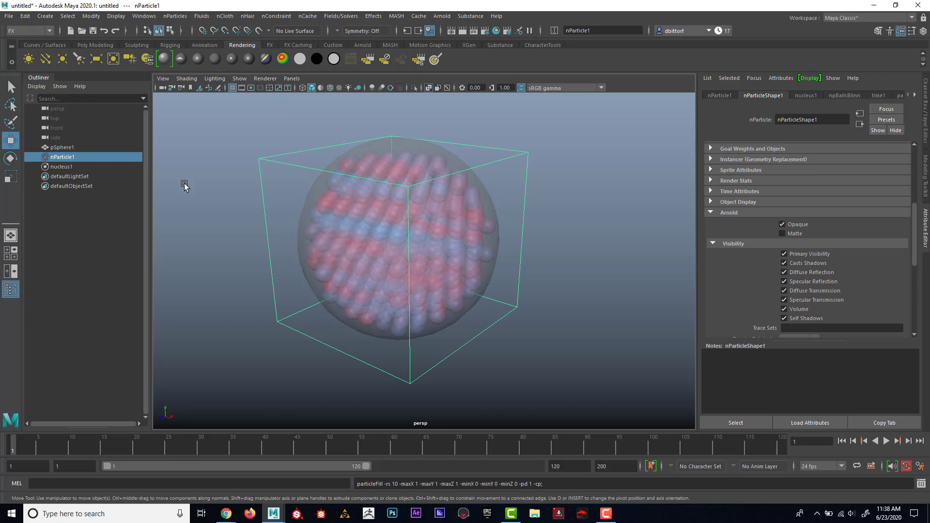
- Make the particle-filled sphere pSphere1 an nCloth passive collider
left_click(59, 147)
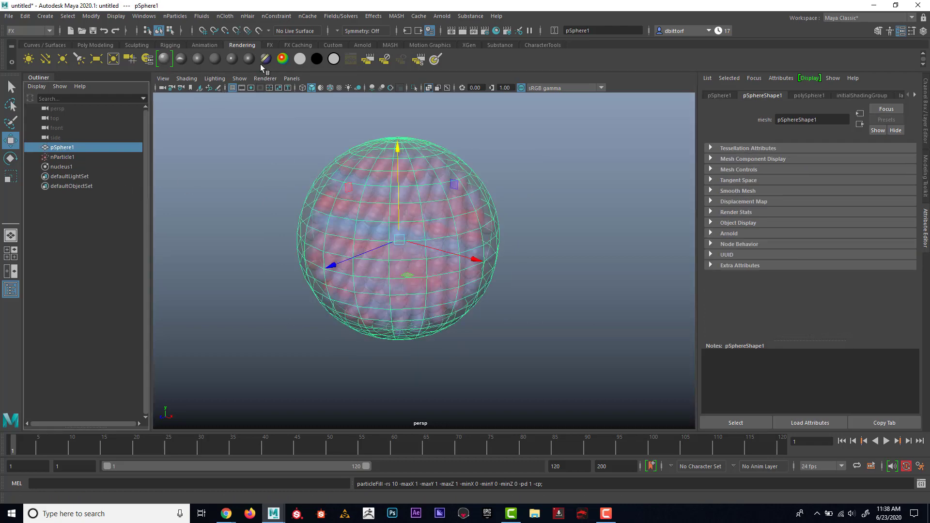
left_click(329, 17)
mouse_move(309, 17)
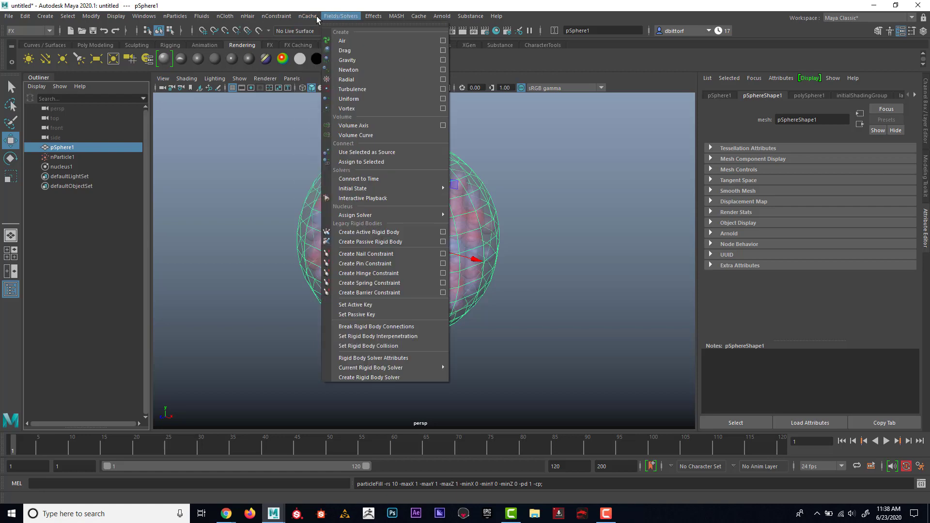
mouse_move(236, 20)
left_click(256, 40)
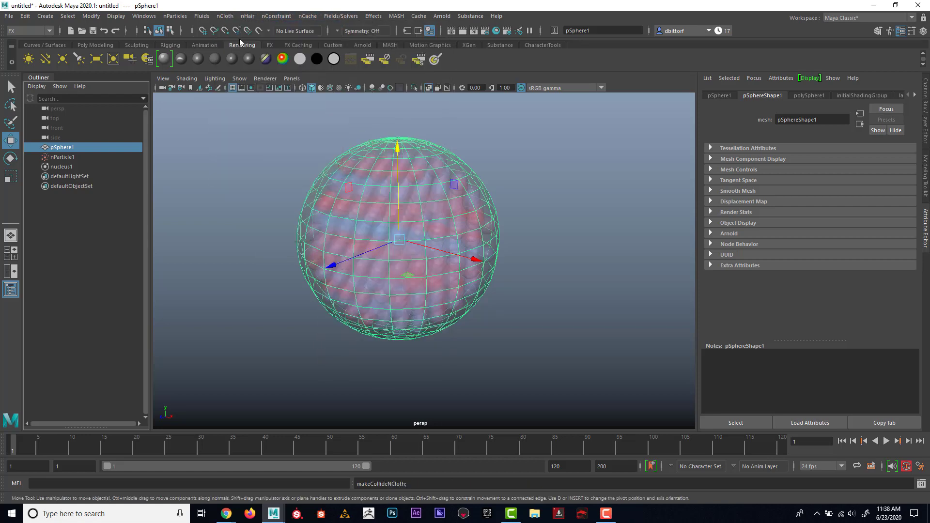
- Play the simulation to watch the particles settle inside the sphere, and return to the first frame
left_click(886, 441)
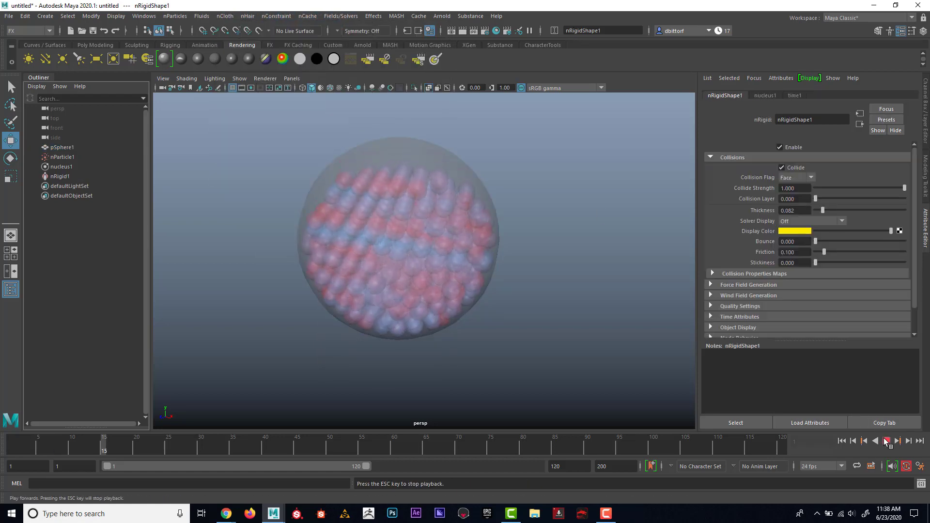
middle_click_drag(415, 258, 446, 188, "alt")
scroll(420, 245, "up", 2)
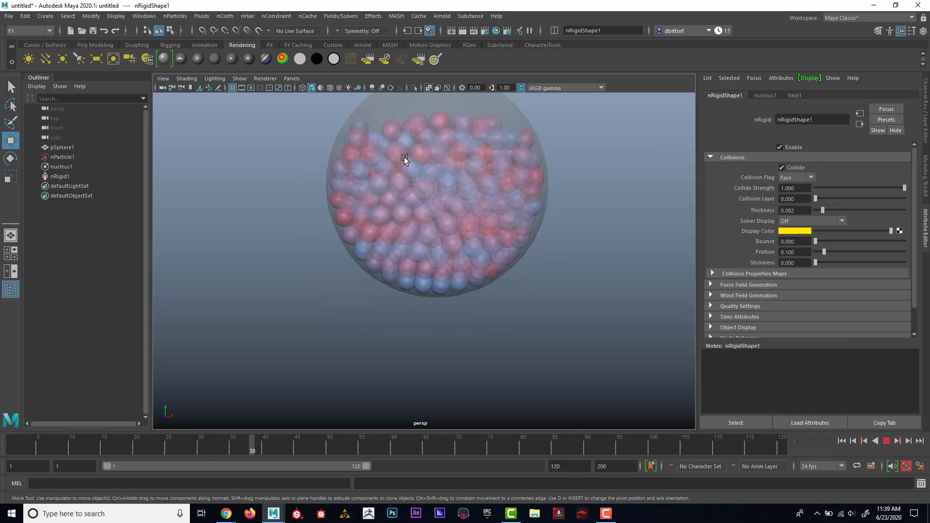
middle_click_drag(434, 179, 421, 188, "alt")
scroll(549, 248, "down", 4)
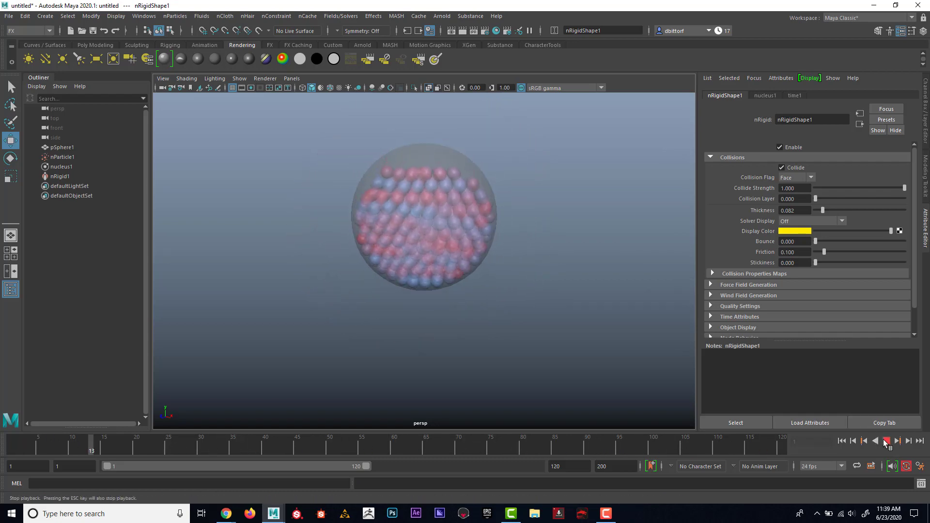
left_click(886, 442)
left_click(842, 442)
scroll(499, 250, "down", 2)
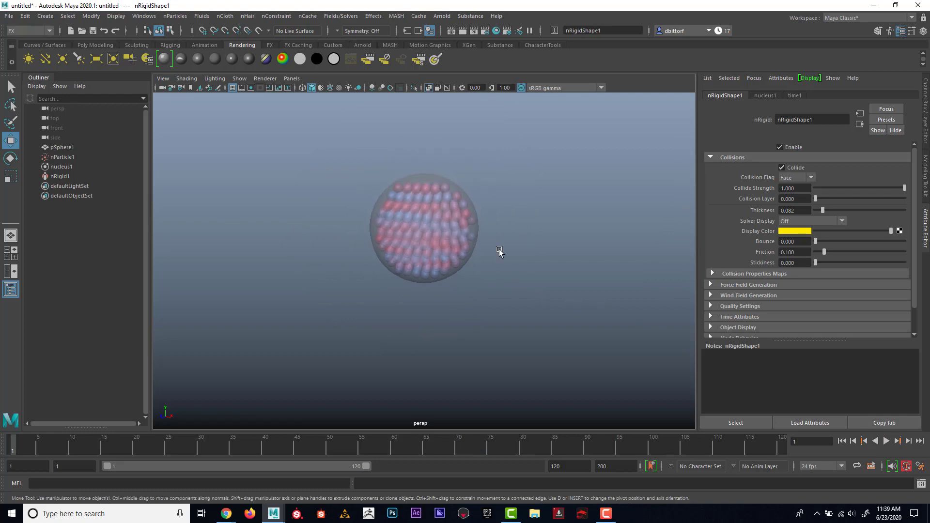
- Undo the conversion of pSphere1 to a passive collider
left_click(468, 199)
left_click(51, 148)
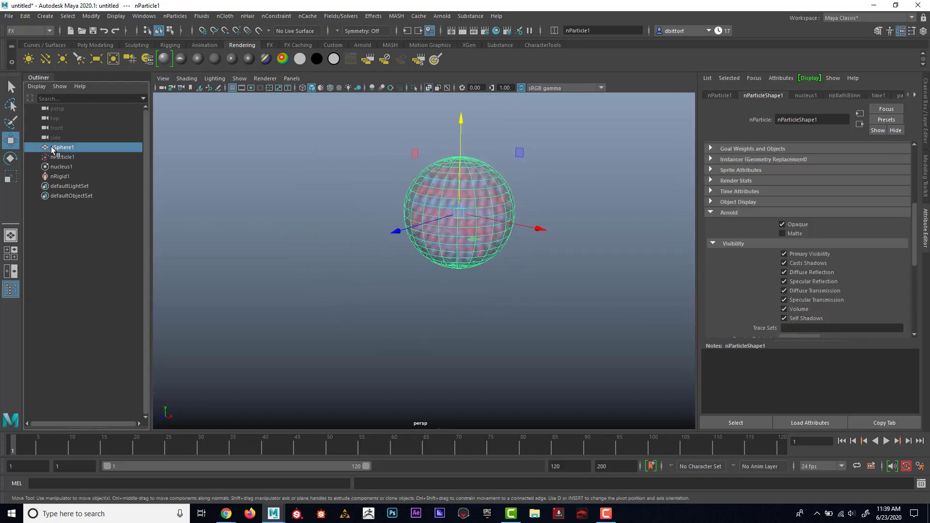
left_click_drag(454, 177, 446, 184, "alt")
right_click_drag(446, 184, 452, 269, "alt")
middle_click_drag(452, 270, 453, 208, "alt")
right_click_drag(452, 208, 502, 222, "alt")
left_click_drag(502, 222, 509, 213, "alt")
middle_click_drag(509, 213, 500, 219, "alt")
right_click_drag(501, 219, 505, 222, "alt")
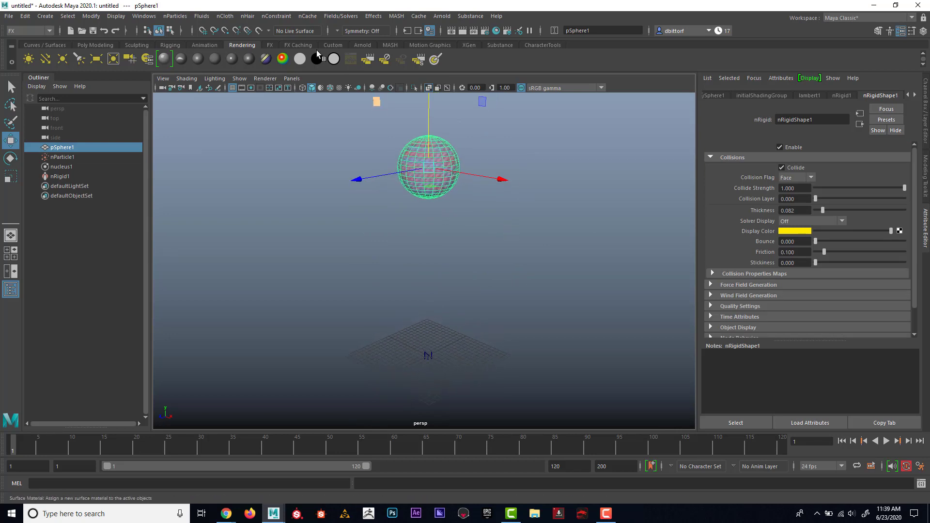
left_click(276, 18)
mouse_move(217, 17)
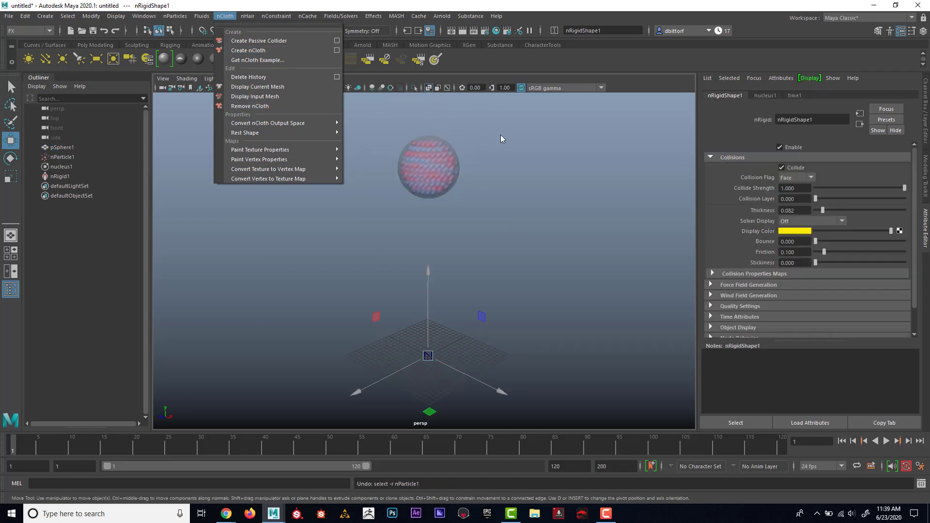
key("alt+v")
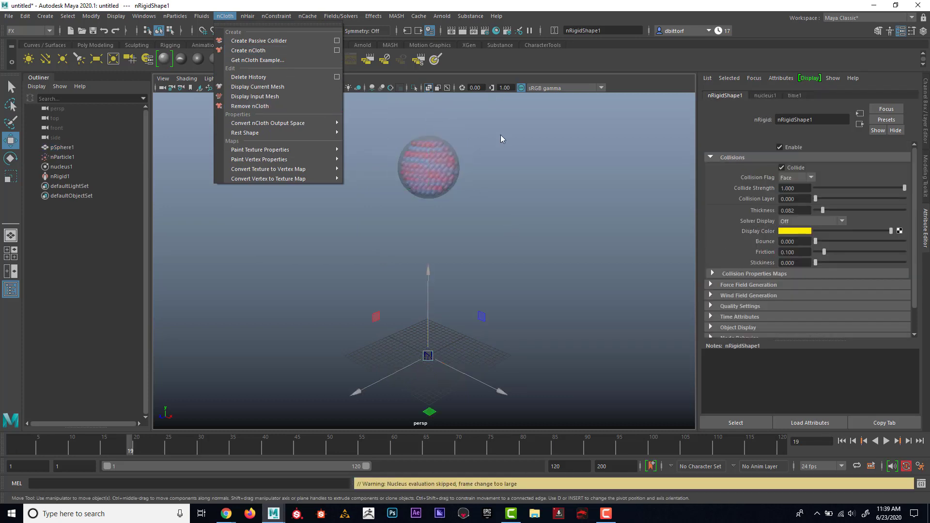
key("alt+shift+v")
key("ctrl+z")
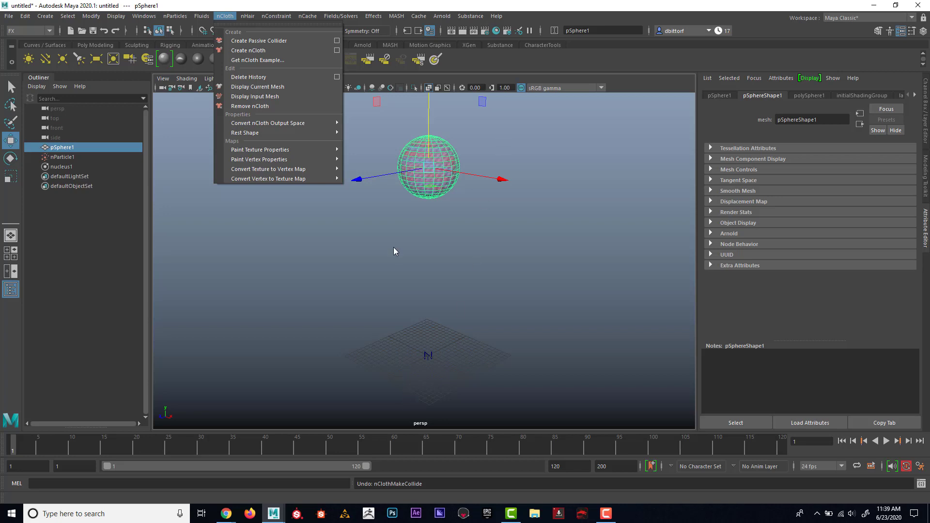
- Convert pSphere1 to nCloth, play the simulation to test its fall, and return to the first frame
left_click(264, 51)
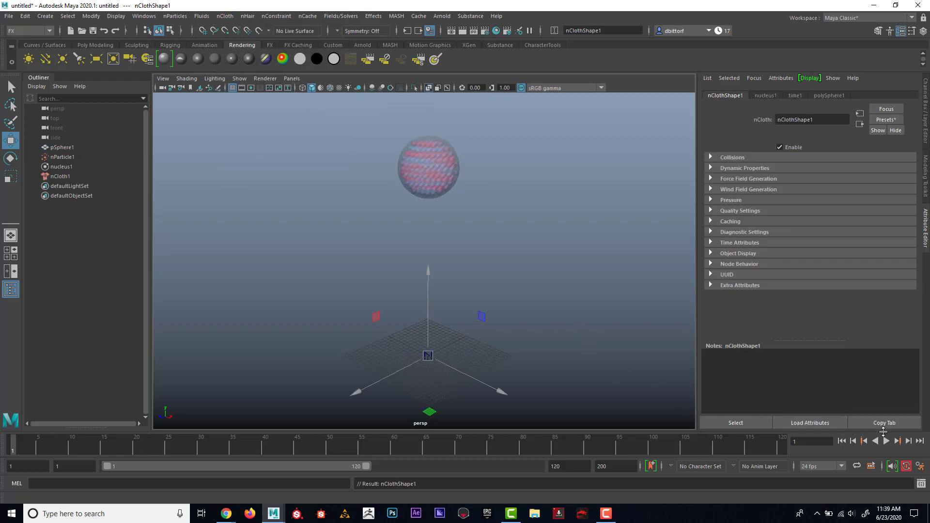
left_click(887, 441)
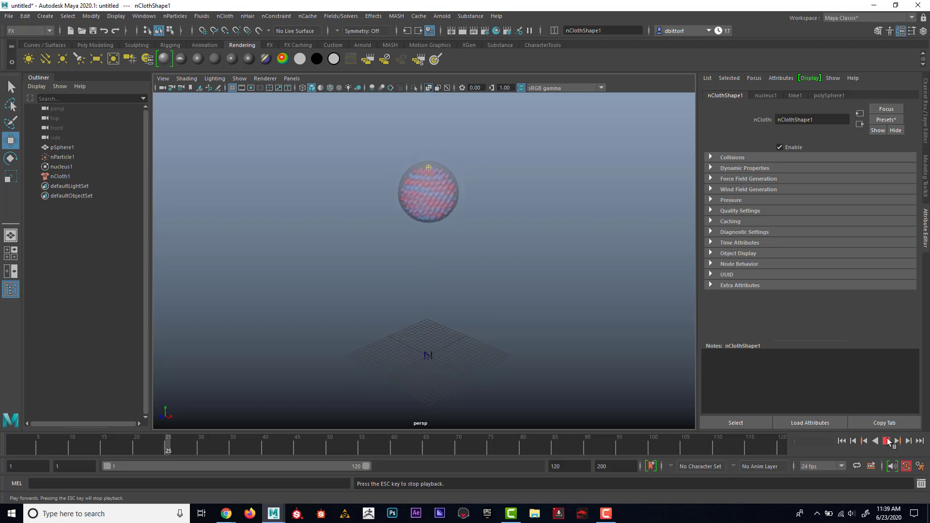
left_click(886, 441)
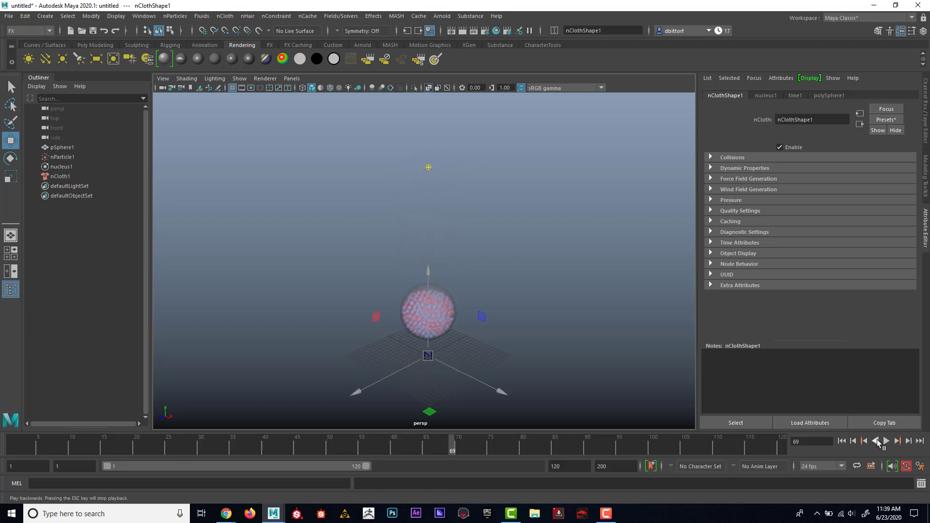
left_click(844, 441)
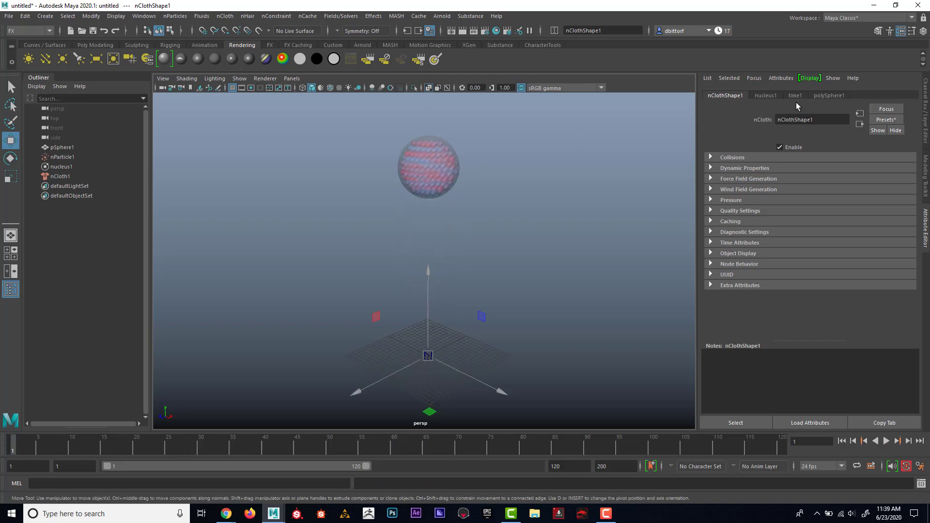
- Enable Use Plane in the Ground Plane settings of nucleus1
left_click(765, 96)
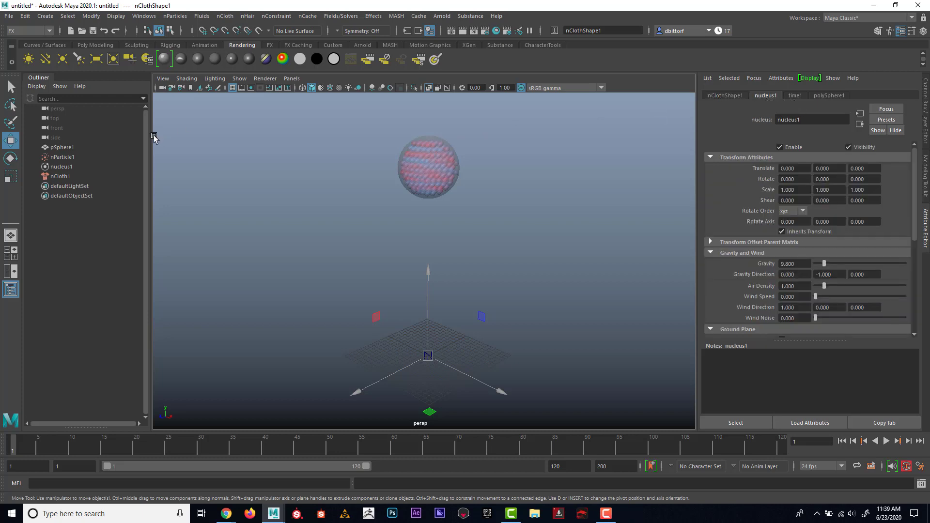
left_click(61, 166)
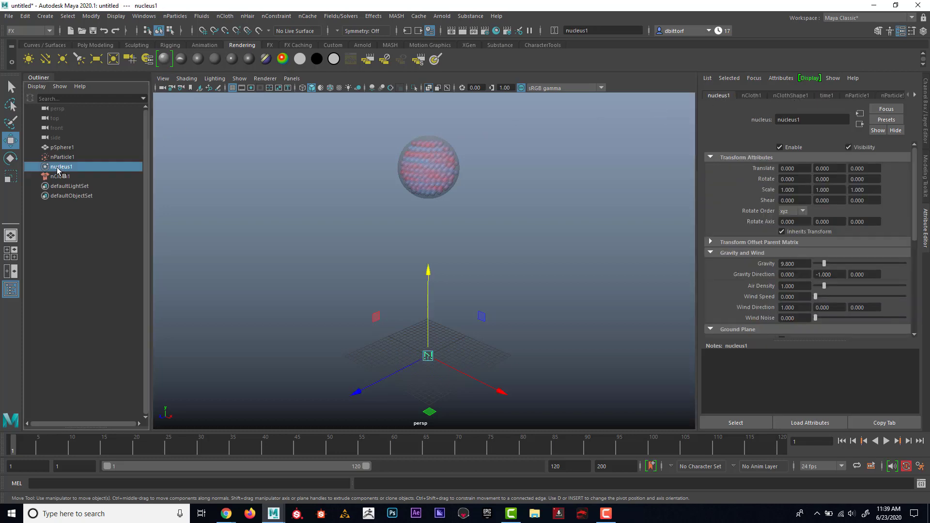
scroll(744, 230, "down", 3)
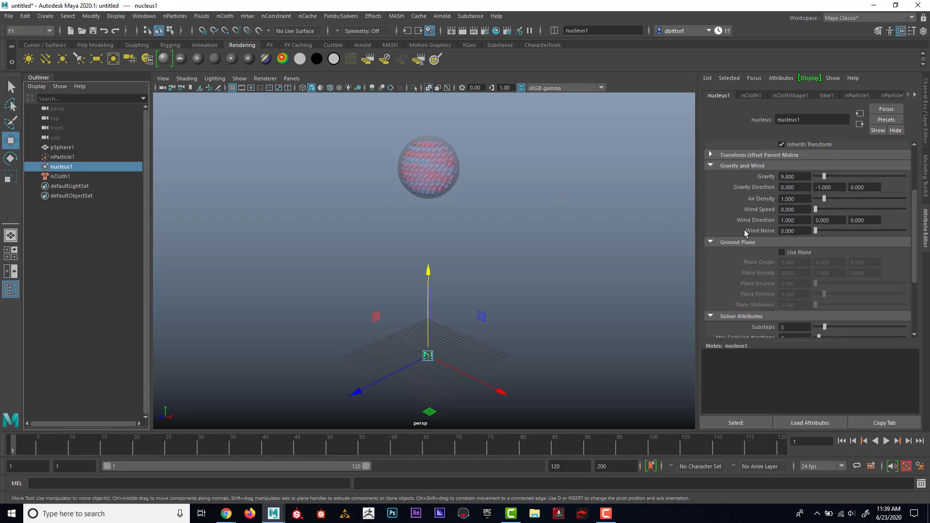
left_click(781, 252)
- Play the simulation and examine from several angles how the filled sphere lands on the ground plane
left_click_drag(453, 289, 460, 281, "alt")
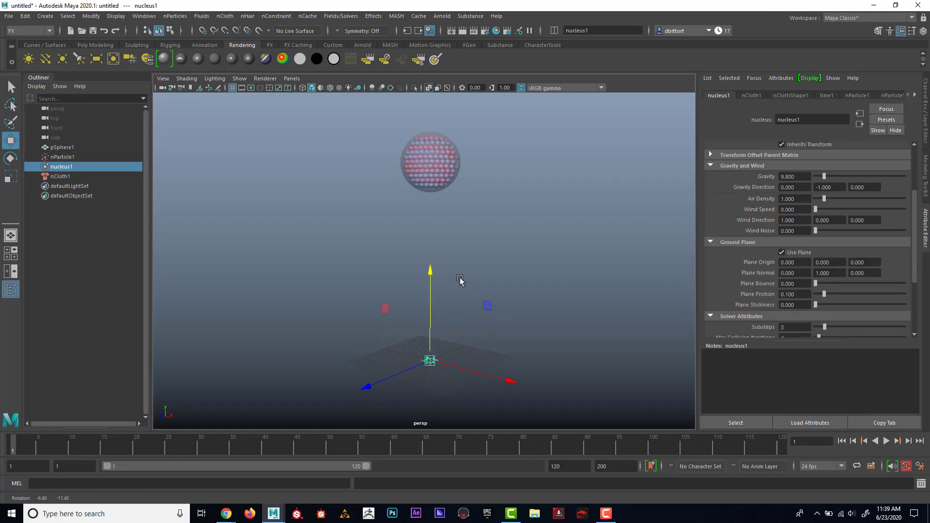
right_click_drag(461, 280, 486, 294, "alt")
left_click(886, 441)
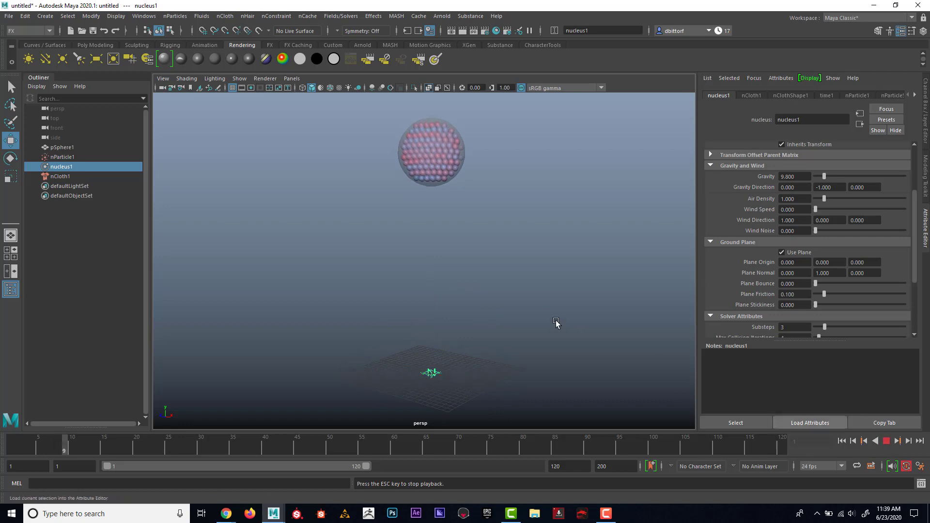
middle_click_drag(558, 311, 558, 266, "alt")
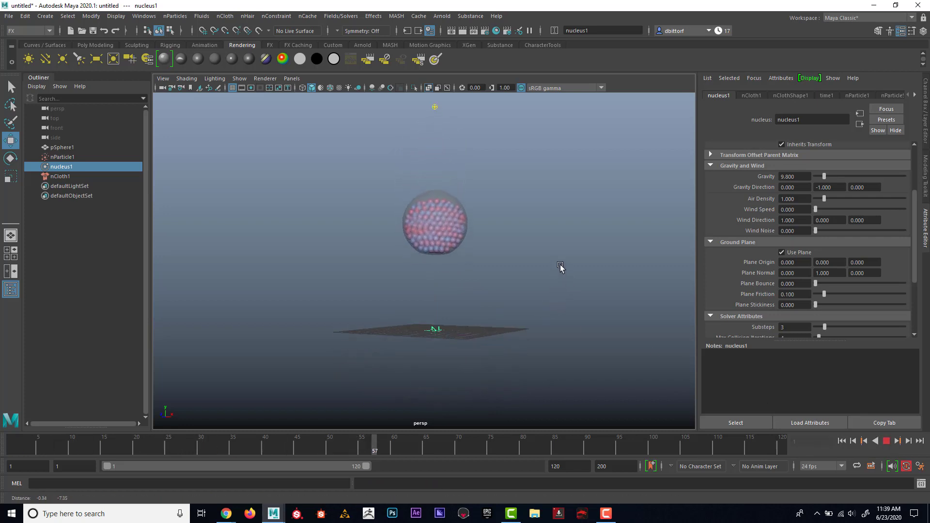
right_click_drag(457, 286, 536, 331, "alt")
middle_click_drag(536, 338, 531, 300, "alt")
right_click_drag(532, 299, 403, 292, "alt")
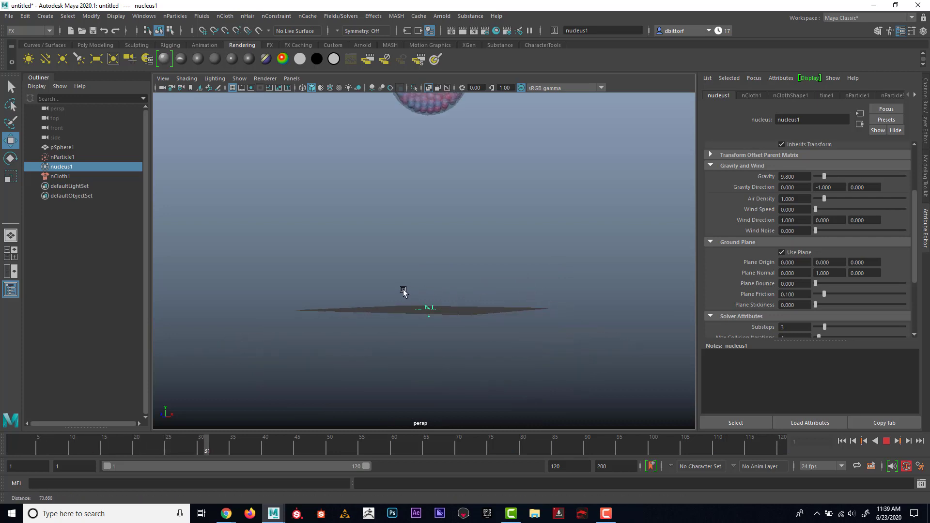
left_click_drag(402, 292, 462, 311, "alt")
right_click_drag(463, 311, 582, 333, "alt")
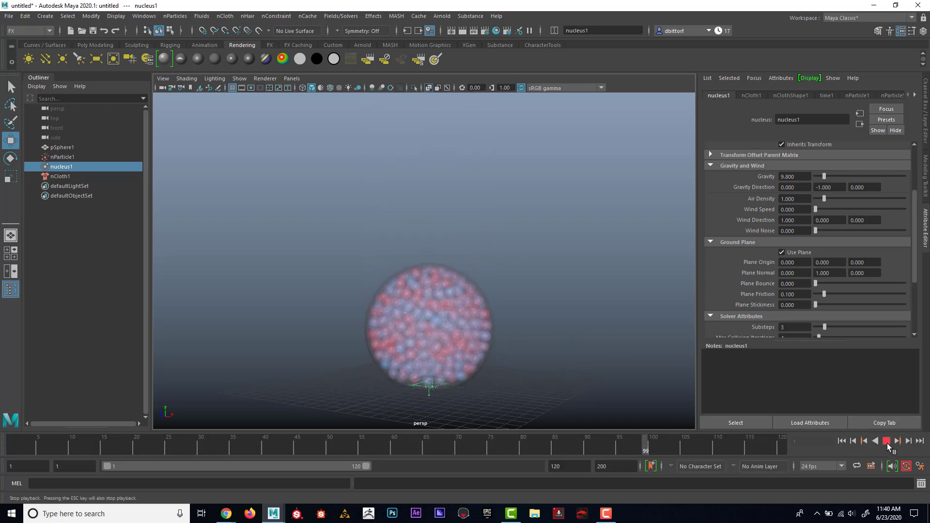
- Stop the simulation playback and return to the first frame
left_click(886, 442)
left_click(841, 441)
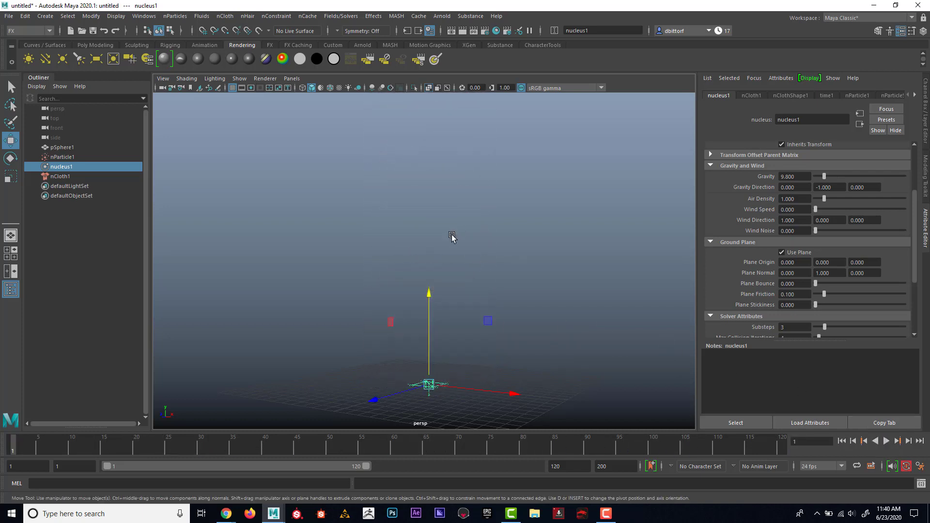
left_click_drag(452, 235, 367, 233, "alt")
middle_click_drag(367, 233, 362, 293, "alt")
right_click_drag(362, 293, 697, 297, "alt")
- Select pSphere1 and switch it to vertex selection
left_click(327, 239)
middle_click_drag(327, 240, 389, 250, "alt")
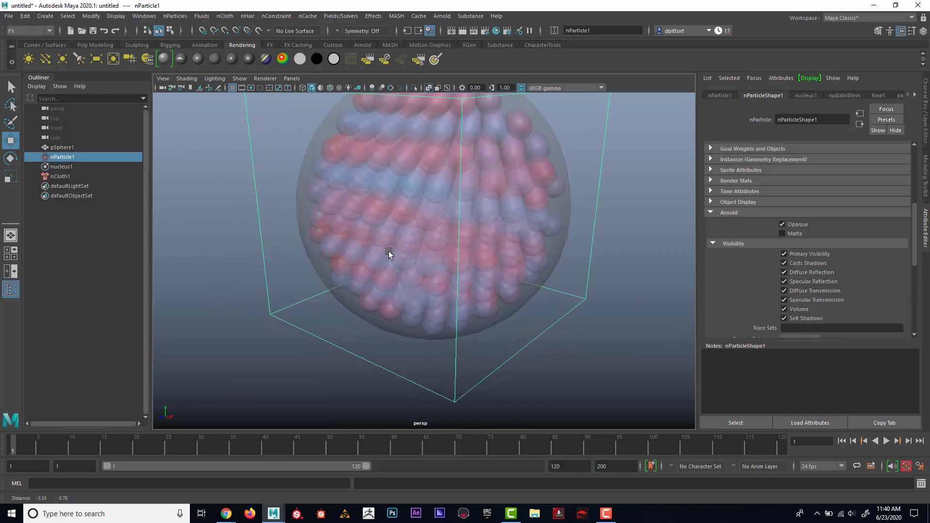
right_click_drag(389, 251, 329, 232, "alt")
left_click(82, 147)
right_click_drag(341, 271, 344, 173, "alt")
right_click(375, 222)
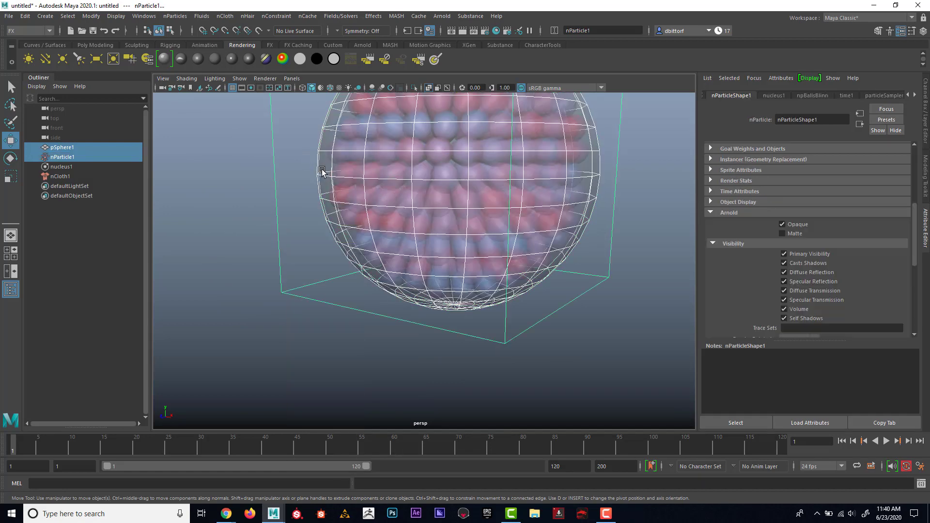
left_click(322, 171)
right_click(320, 172)
left_click(295, 169)
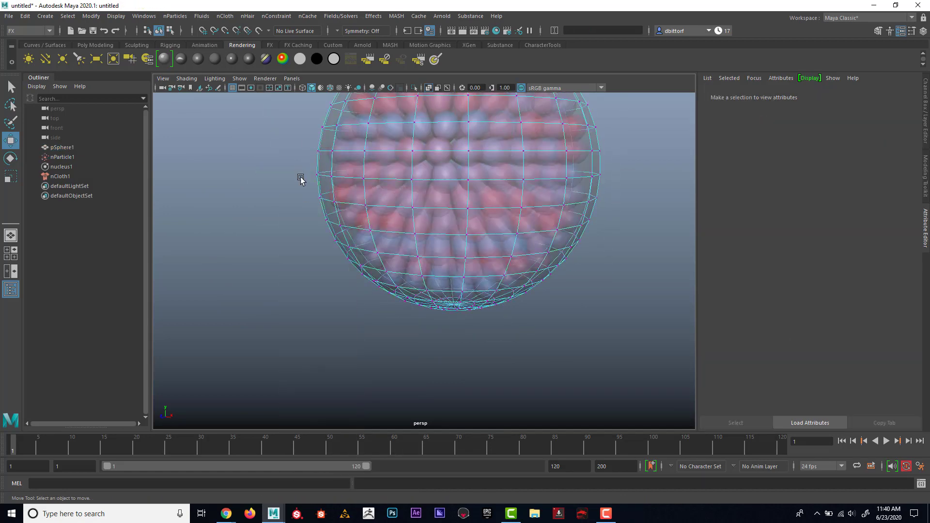
- Paint-select a patch of vertices on the side of pSphere1, apply a Tearable Surface constraint to them, and return to object mode
left_click(10, 122)
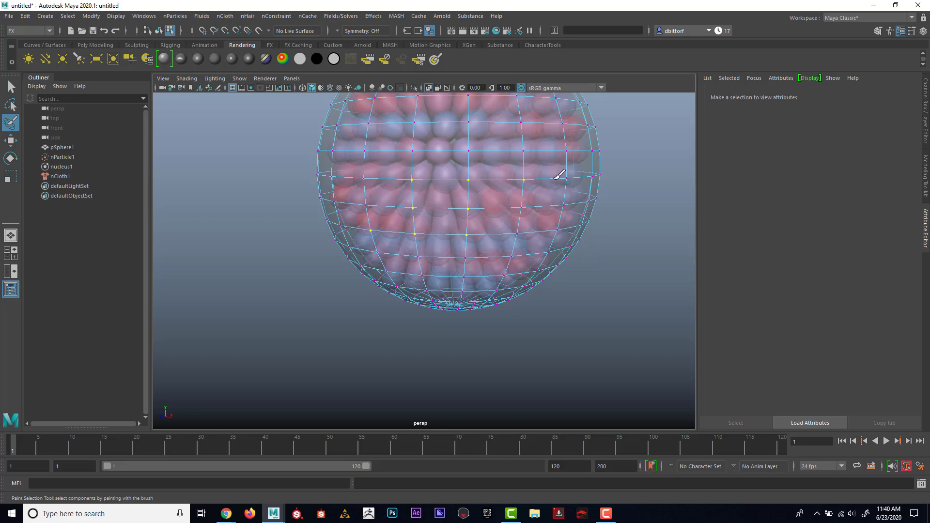
left_click(572, 174)
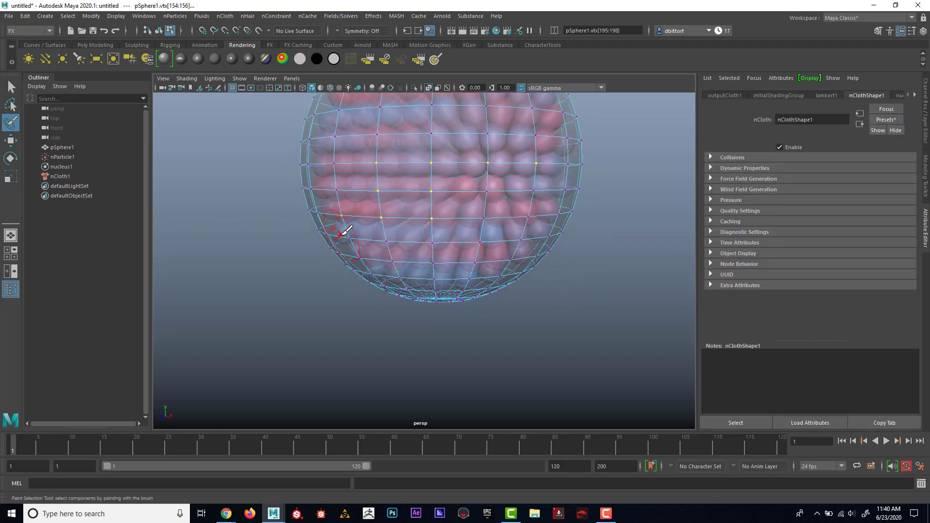
left_click(276, 16)
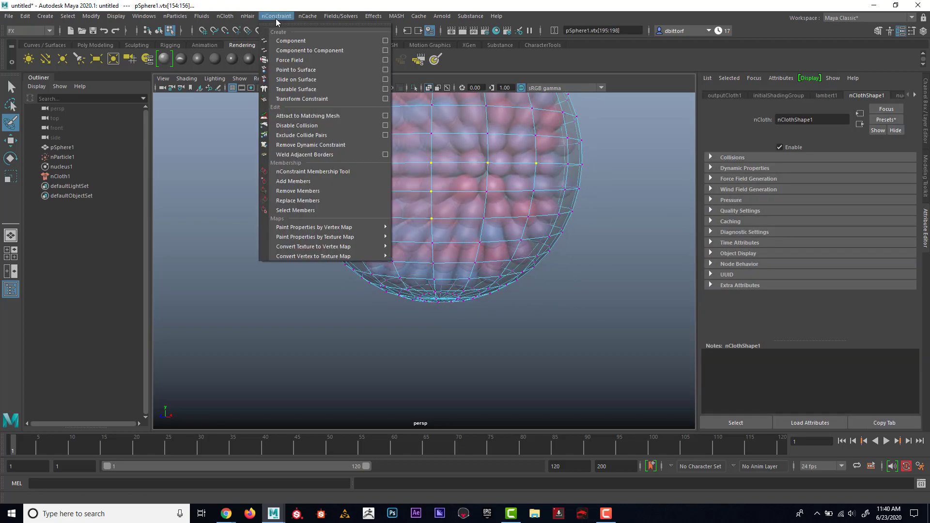
left_click(290, 90)
left_click(12, 91)
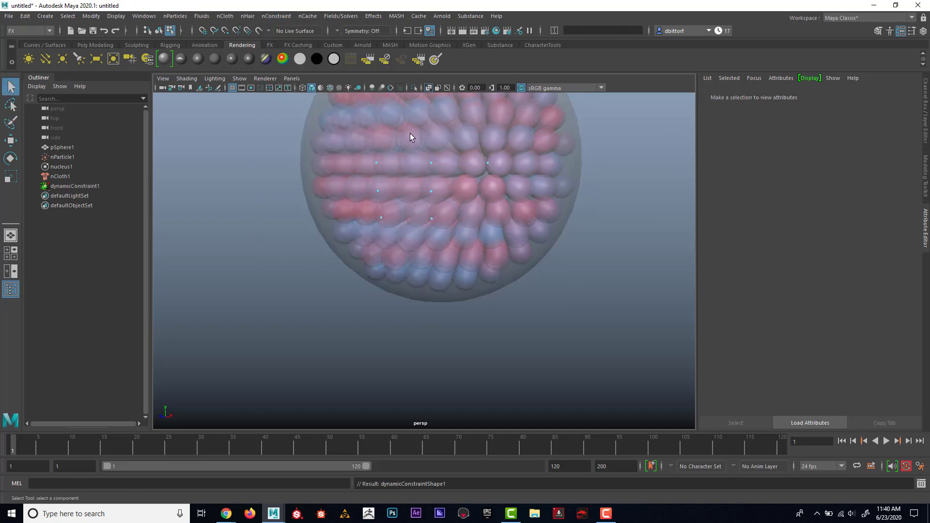
right_click_drag(408, 131, 427, 123)
- Play the simulation and examine how the sphere with the tearable patch hits the ground plane
right_click_drag(539, 199, 504, 221, "alt")
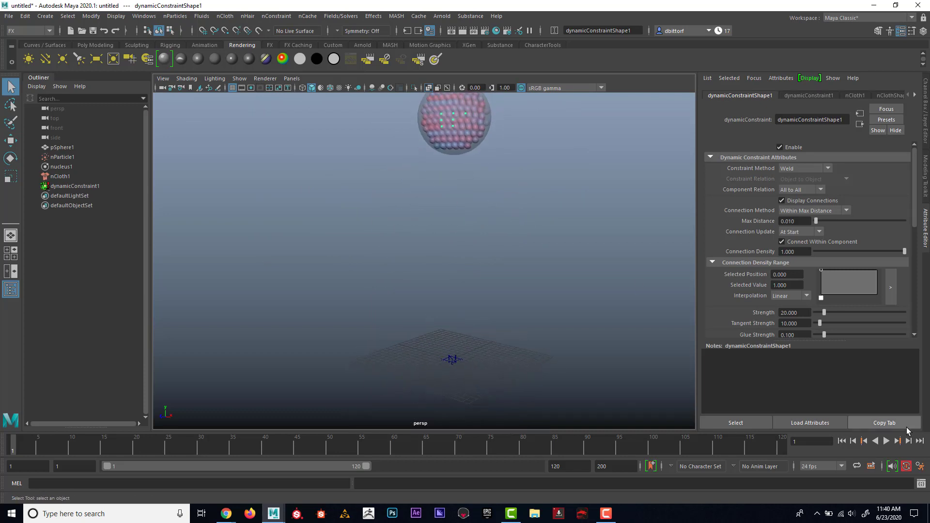
left_click(886, 441)
middle_click_drag(587, 281, 556, 237, "alt")
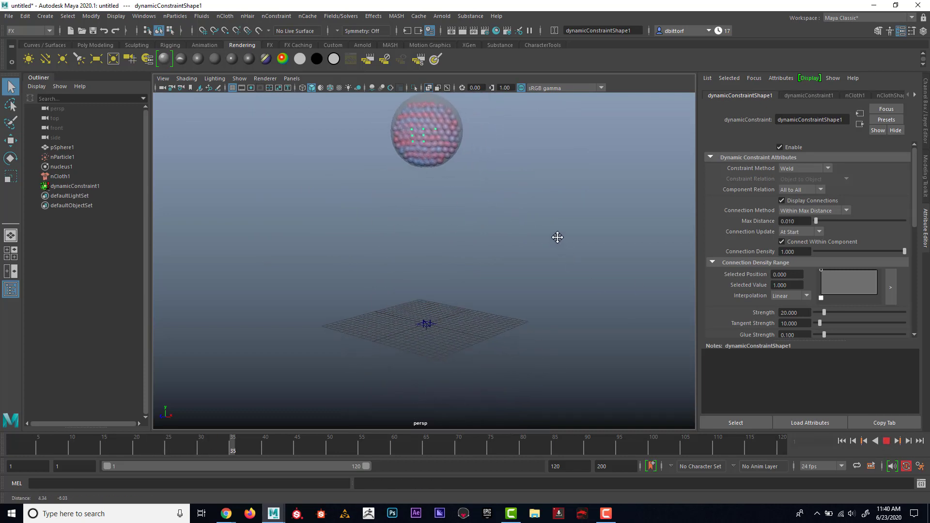
right_click_drag(556, 237, 688, 255, "alt")
middle_click_drag(602, 237, 614, 195, "alt")
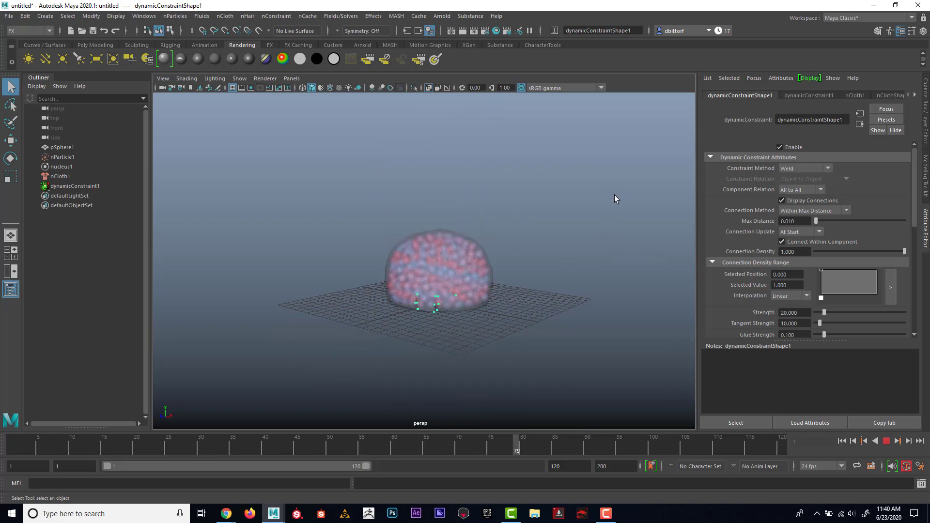
right_click_drag(519, 258, 611, 295, "alt")
middle_click_drag(575, 255, 575, 216, "alt")
left_click(890, 442)
scroll(471, 251, "down", 4)
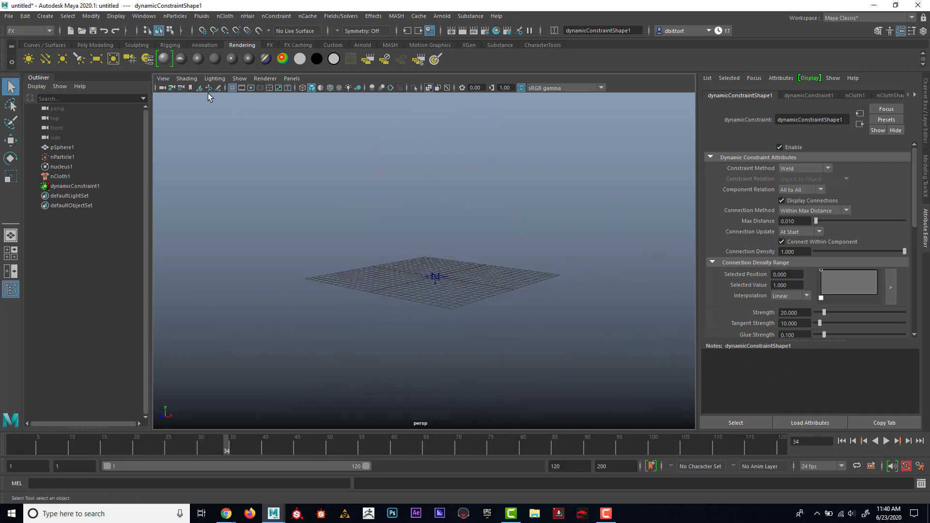
- Turn off X-Ray shading in the viewport and set the animation end frame to 500
left_click(187, 81)
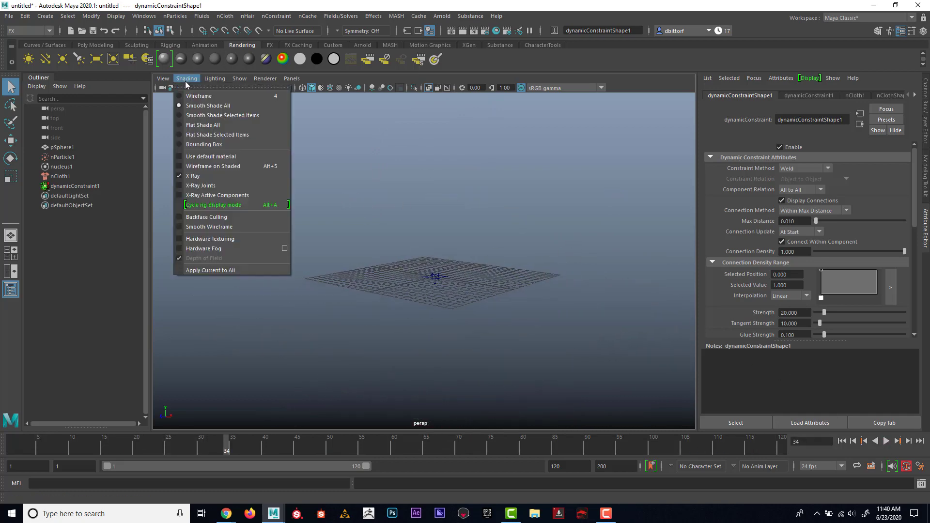
left_click(208, 175)
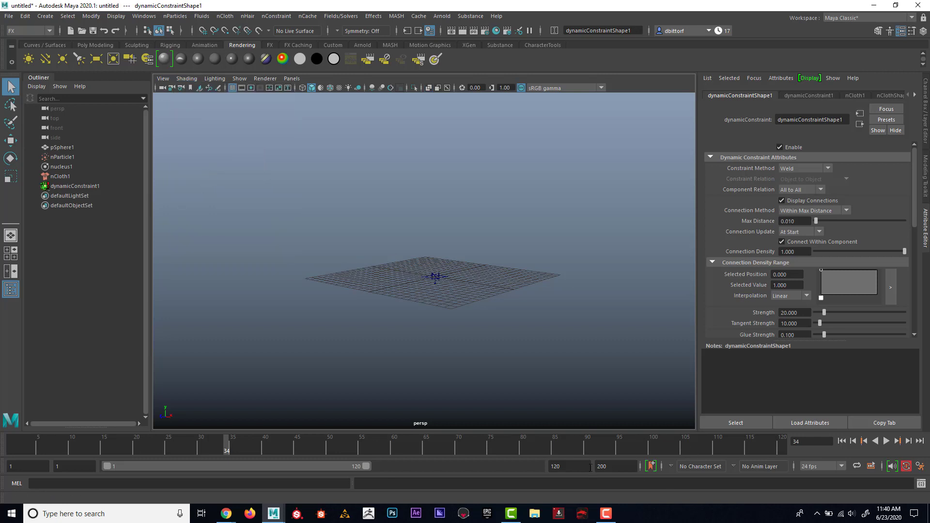
type("500")
key("Return")
- Play the simulation without X-Ray shading to check how the patch tears on impact, and return to the first frame
right_click_drag(472, 344, 511, 349, "alt")
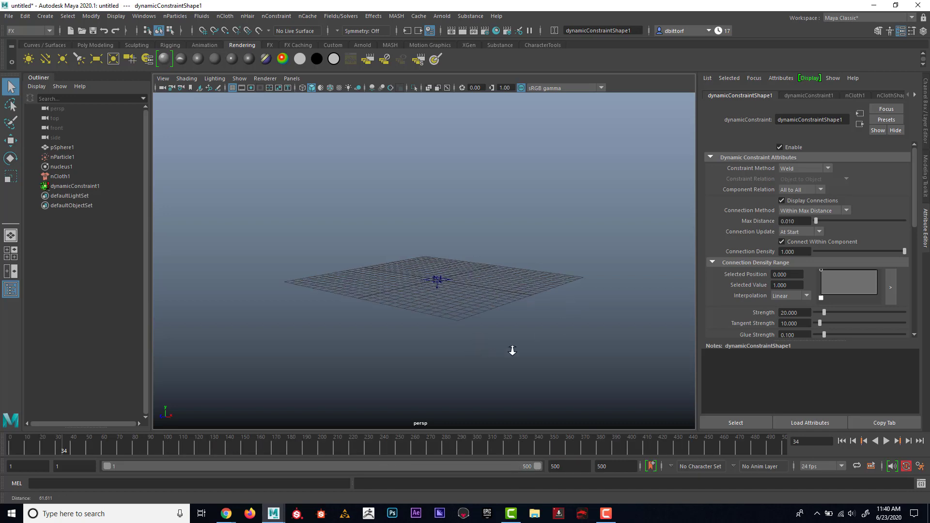
middle_click_drag(537, 291, 524, 357, "alt")
left_click_drag(523, 357, 527, 348, "alt")
right_click_drag(527, 348, 567, 356, "alt")
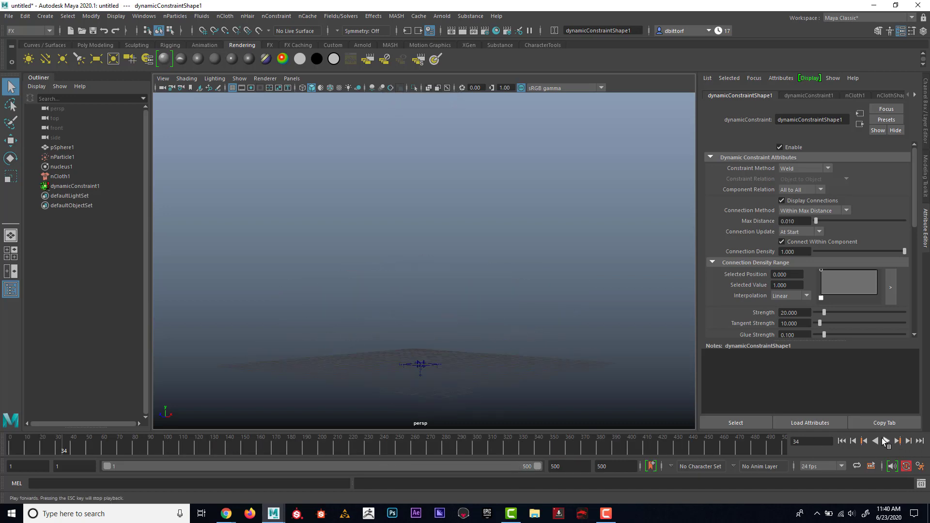
left_click(884, 441)
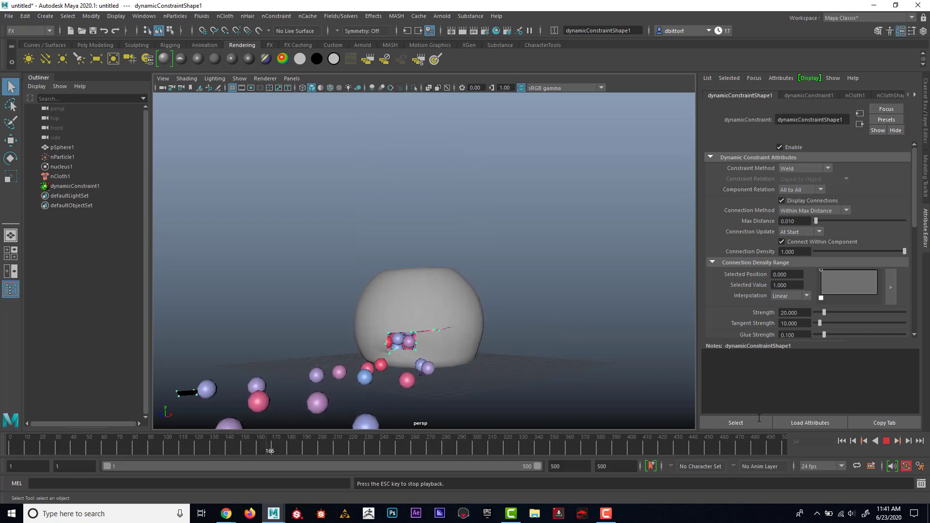
key("Escape")
left_click(841, 440)
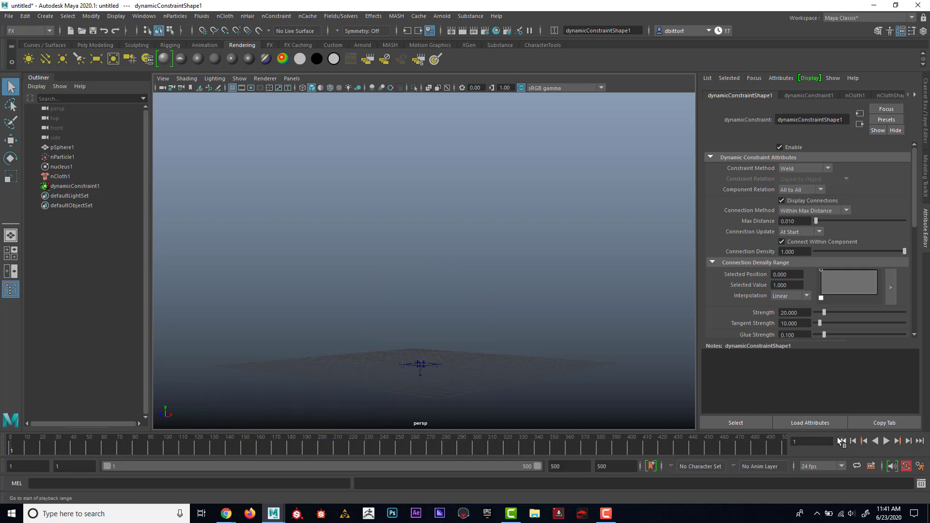
- Select pSphere1 again and switch it to vertex selection near the existing constraint
middle_click_drag(478, 194, 474, 335, "alt")
middle_click_drag(377, 151, 380, 295, "alt")
left_click_drag(381, 272, 387, 235, "alt")
left_click(348, 233)
scroll(387, 235, "up", 3)
left_click(71, 150)
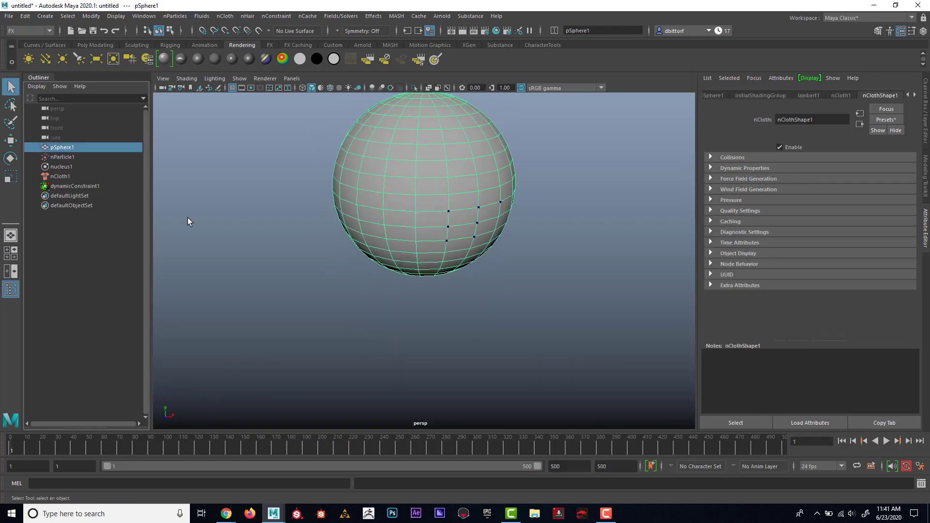
middle_click_drag(330, 251, 326, 276, "alt")
scroll(406, 251, "up", 3)
right_click_drag(407, 243, 387, 236)
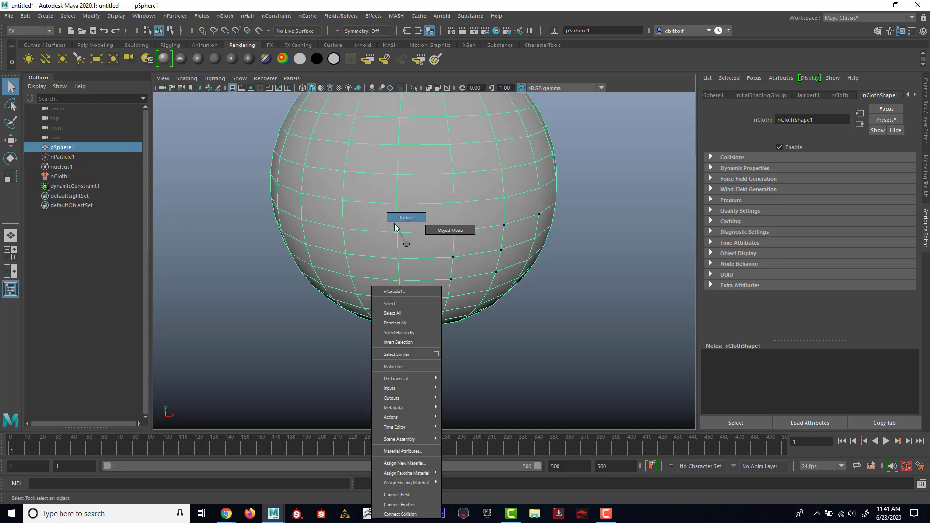
right_click_drag(277, 203, 277, 204)
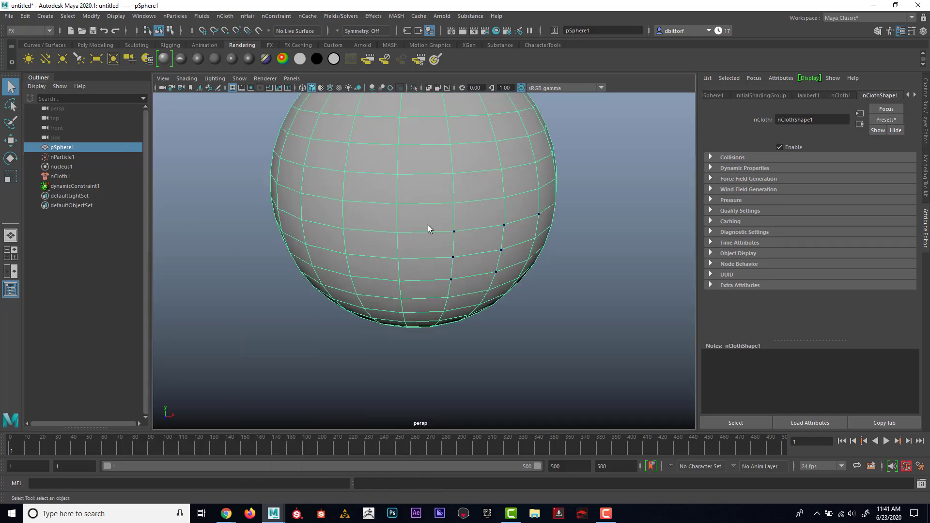
left_click_drag(277, 203, 257, 220, "alt")
right_click(263, 199)
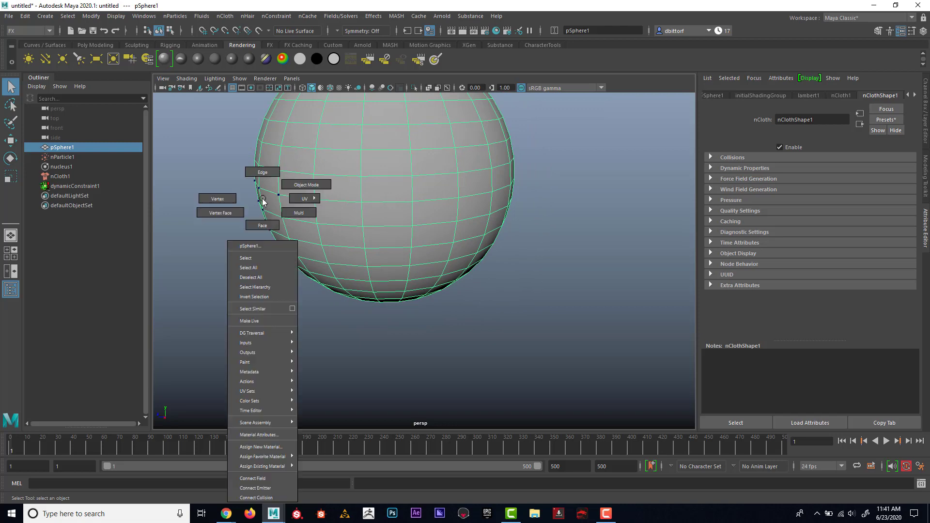
right_click_drag(243, 197, 242, 197)
mouse_move(268, 229)
left_mouse_down("alt")
mouse_move(356, 230)
mouse_move(323, 223)
left_mouse_up("alt")
- Paint-select a branching line of vertices around the sphere's lower half, apply a second Tearable Surface constraint, and return to object mode
left_click(10, 122)
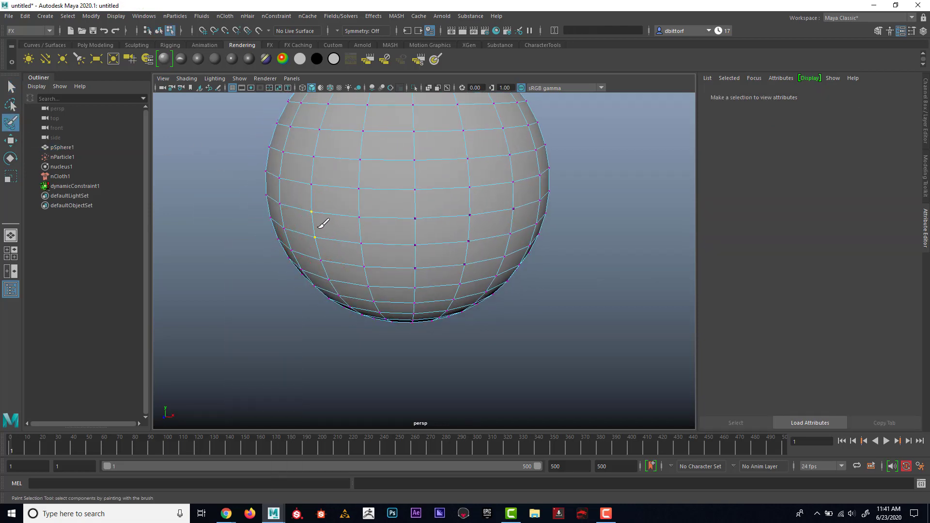
left_click_drag(321, 264, 436, 245, "alt")
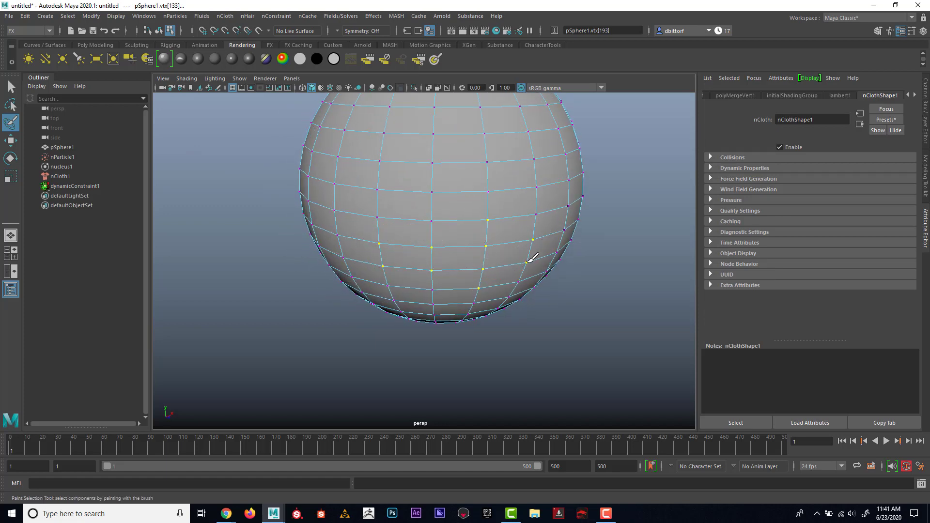
mouse_move(532, 258)
left_mouse_down("alt")
mouse_move(488, 243)
mouse_move(423, 170)
mouse_move(422, 145)
left_mouse_up("alt")
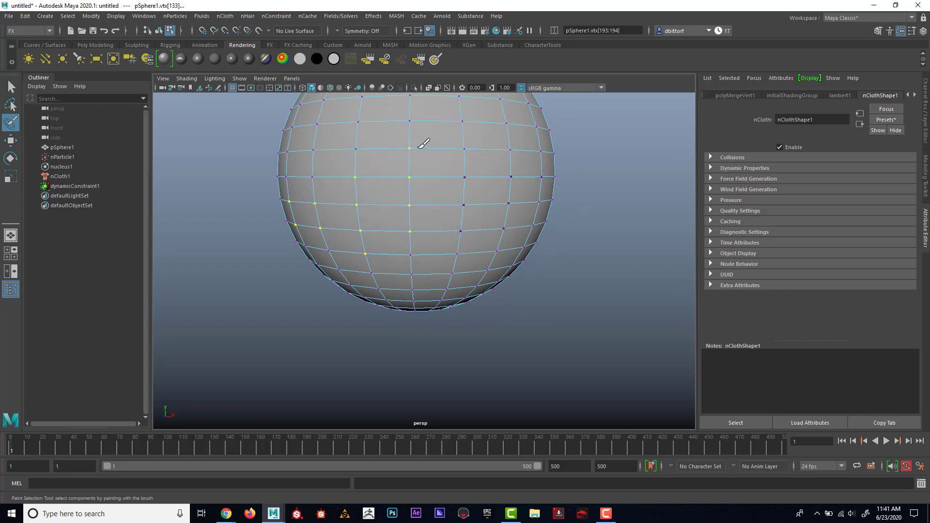
left_click(464, 119)
left_click(277, 16)
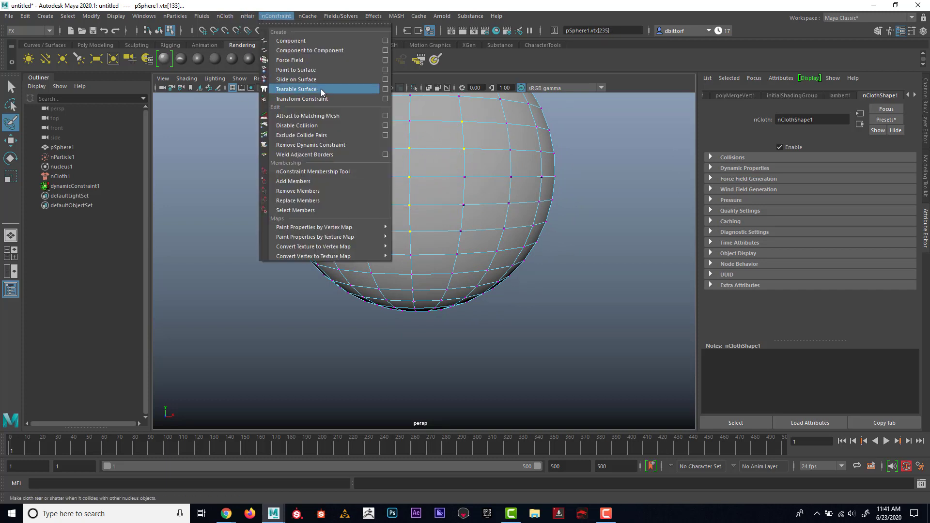
left_click(296, 89)
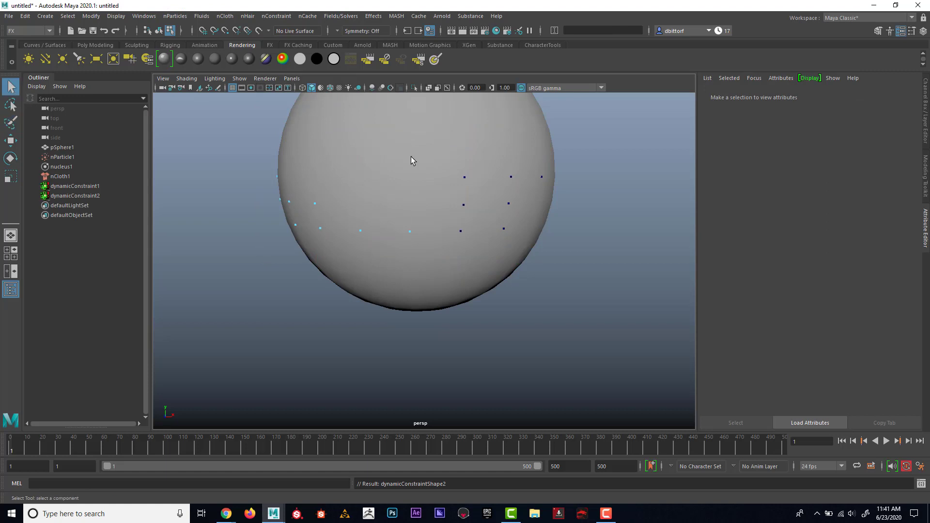
right_click_drag(411, 157, 441, 140)
left_click(553, 153)
- Play the simulation twice, examine how the balls spill from the torn sphere, and return to the first frame
right_click_drag(553, 153, 528, 268, "alt")
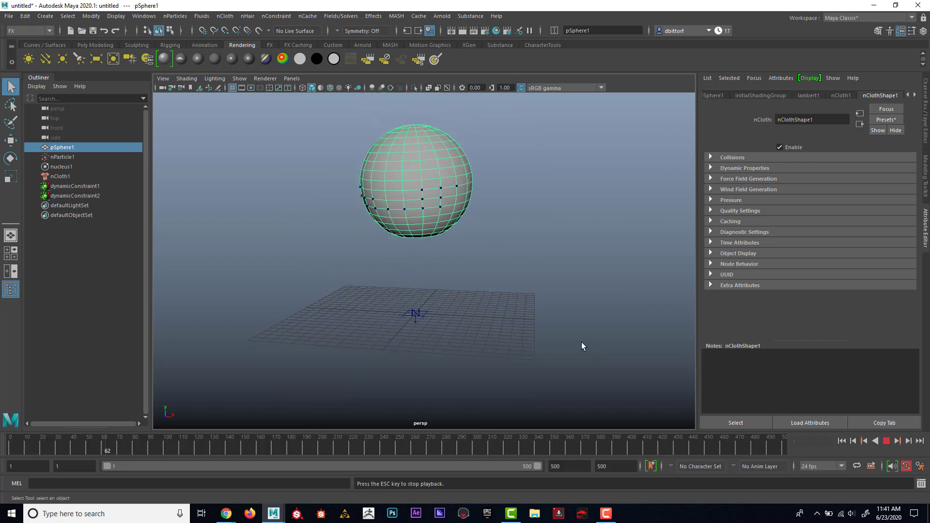
left_click_drag(486, 296, 511, 253, "alt")
right_click_drag(511, 254, 594, 266, "alt")
left_click_drag(595, 266, 555, 274, "alt")
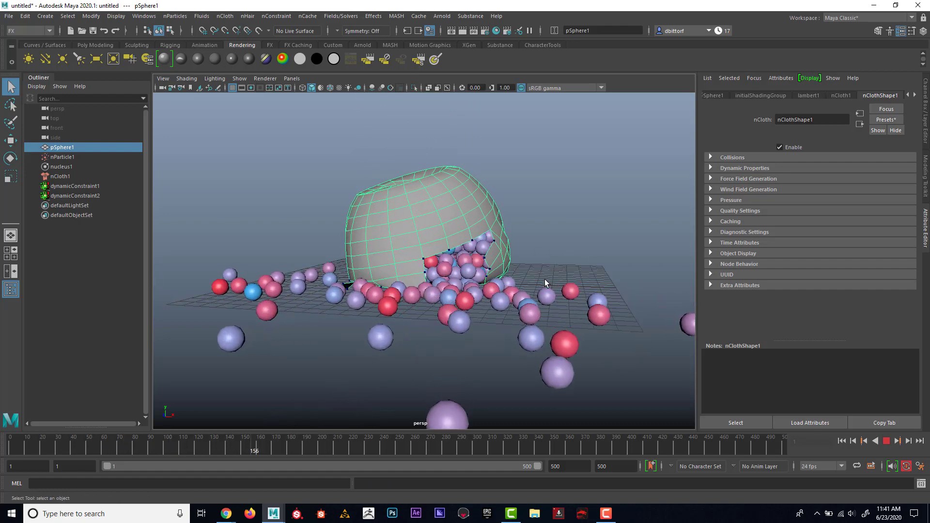
right_click_drag(544, 279, 506, 286, "alt")
left_click_drag(507, 286, 514, 293, "alt")
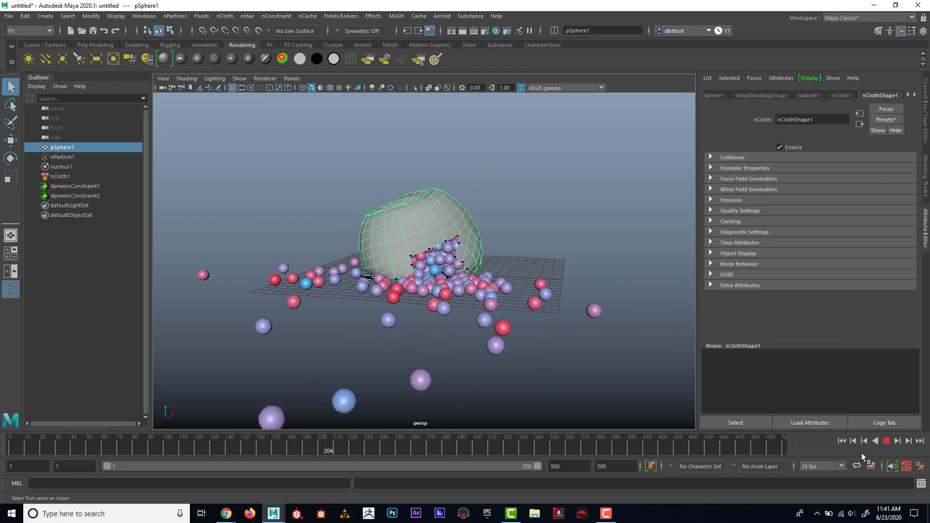
left_click(886, 440)
left_click(842, 441)
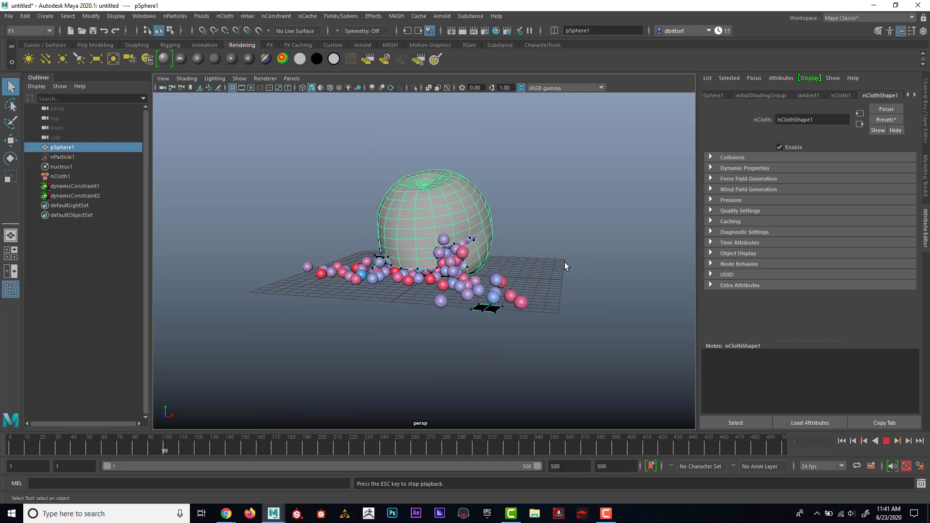
left_click(886, 441)
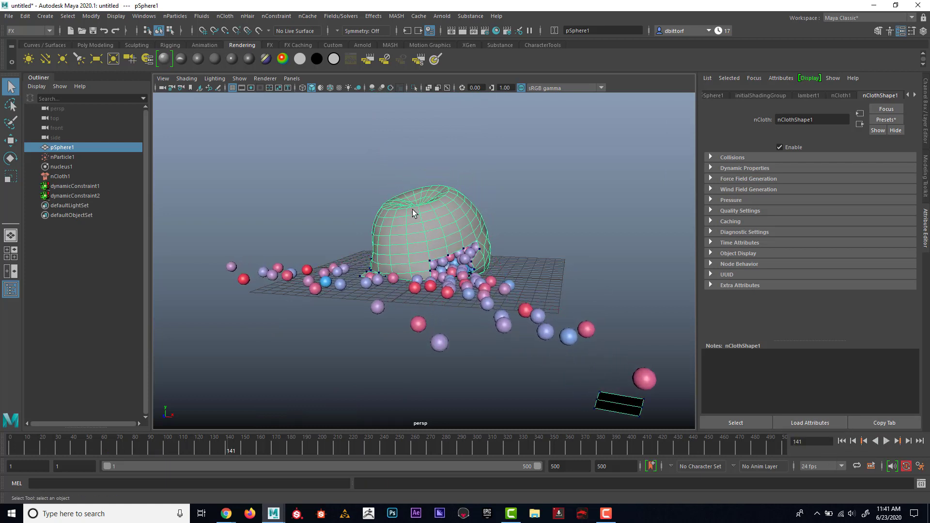
left_click(841, 442)
- Select nCloth1, replace its settings with the waterBalloon preset, and play the simulation as a test before returning to the first frame
right_click_drag(494, 208, 416, 124, "alt")
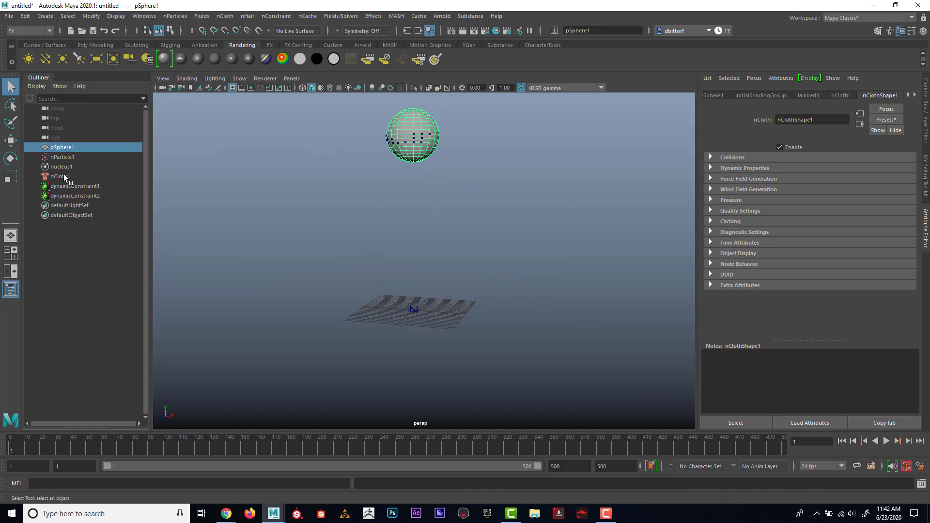
left_click(62, 177)
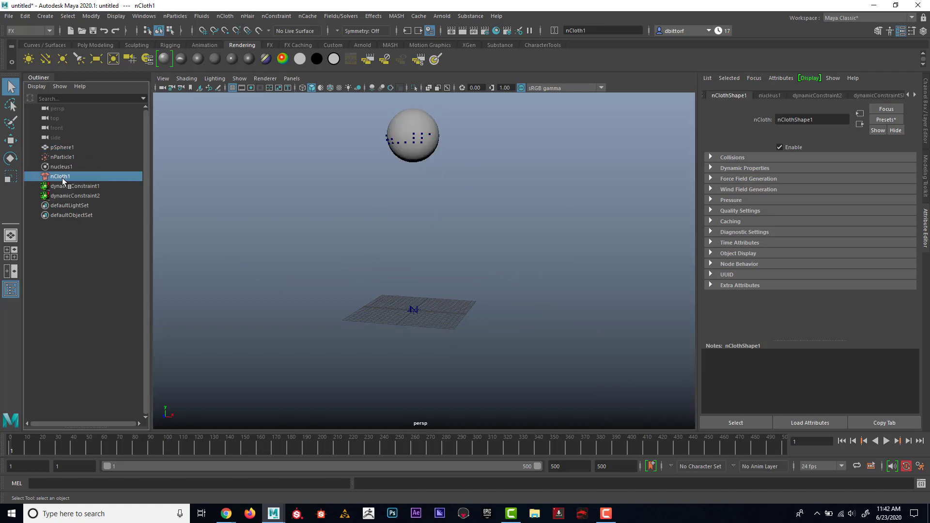
left_click(885, 120)
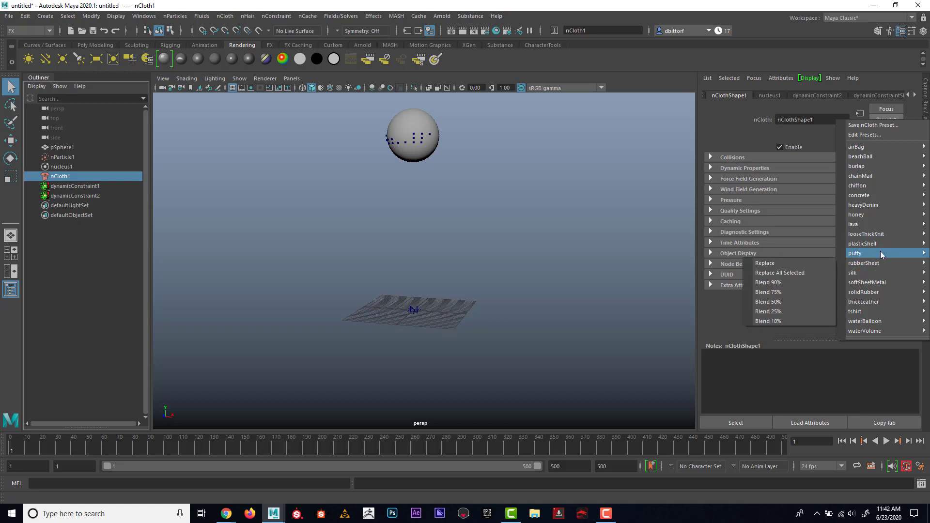
mouse_move(876, 287)
mouse_move(879, 328)
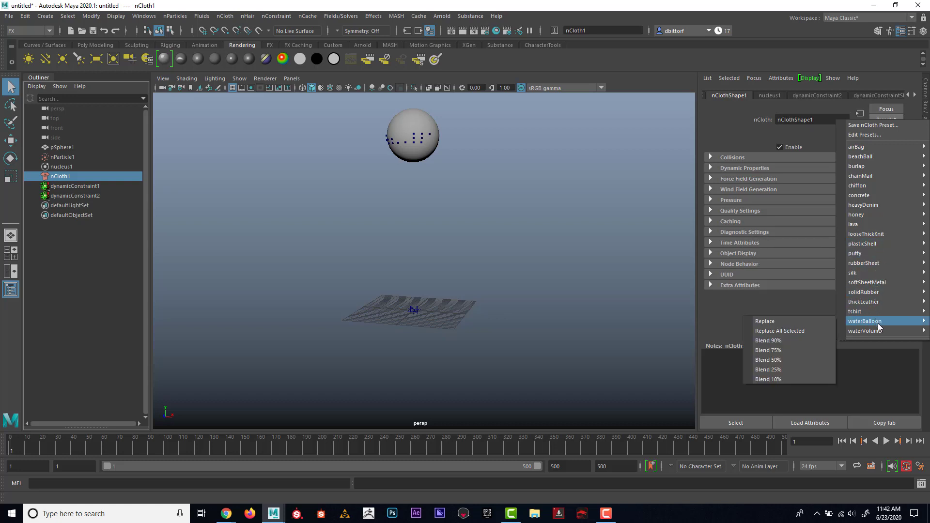
left_click(815, 322)
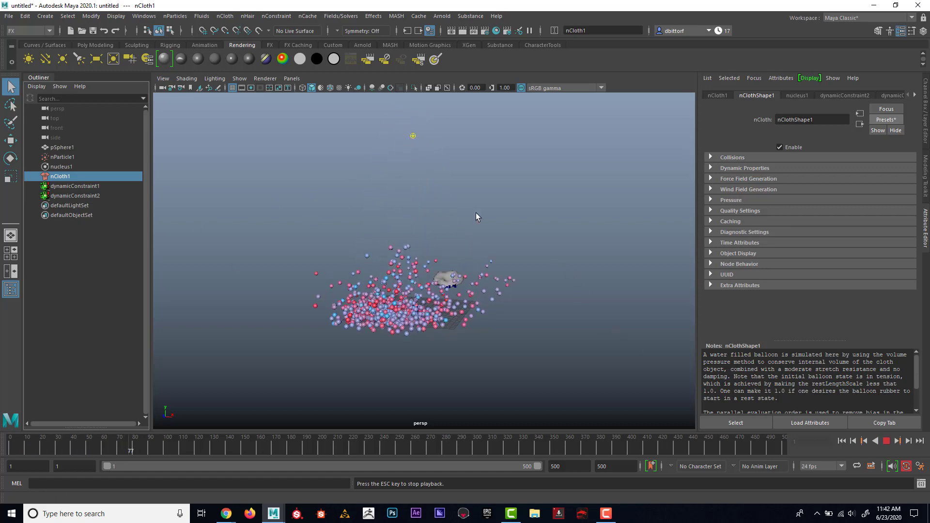
left_click(886, 441)
left_click(842, 441)
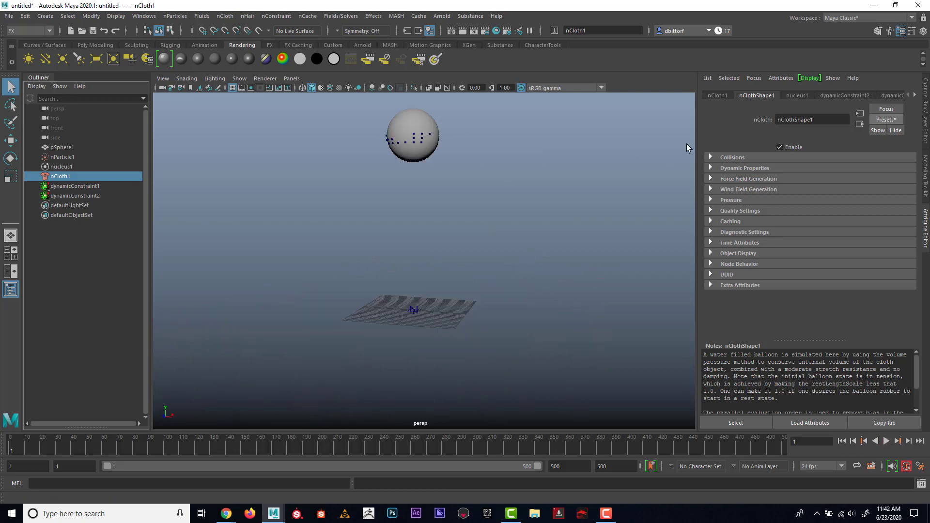
- Replace the nCloth settings with the honey preset
left_click(888, 120)
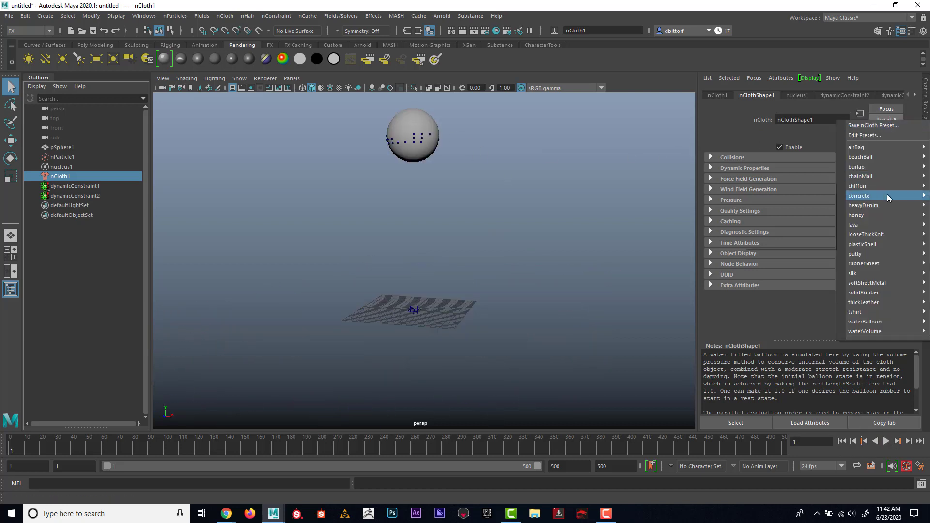
mouse_move(890, 216)
left_click(806, 216)
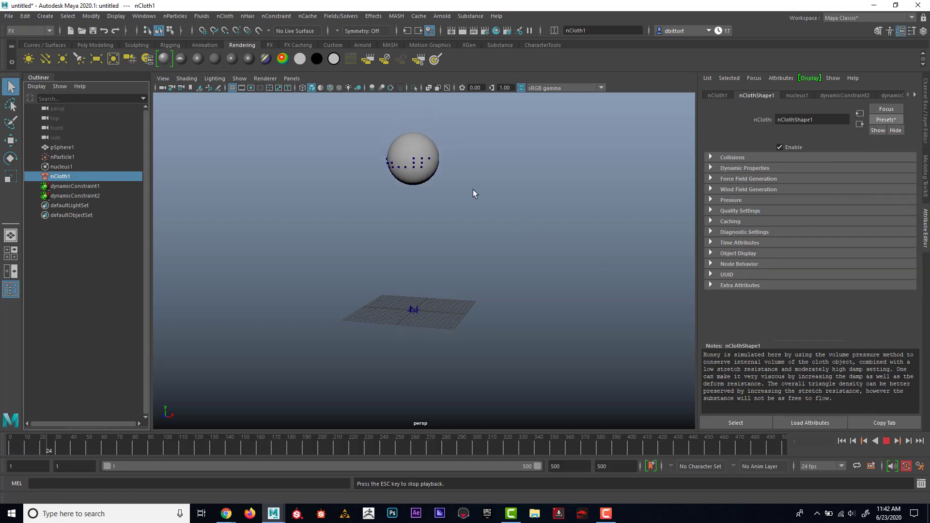
- Play the simulation with the honey preset, examine the sphere's impact from above and below, and return to the first frame
scroll(575, 221, "up", 5)
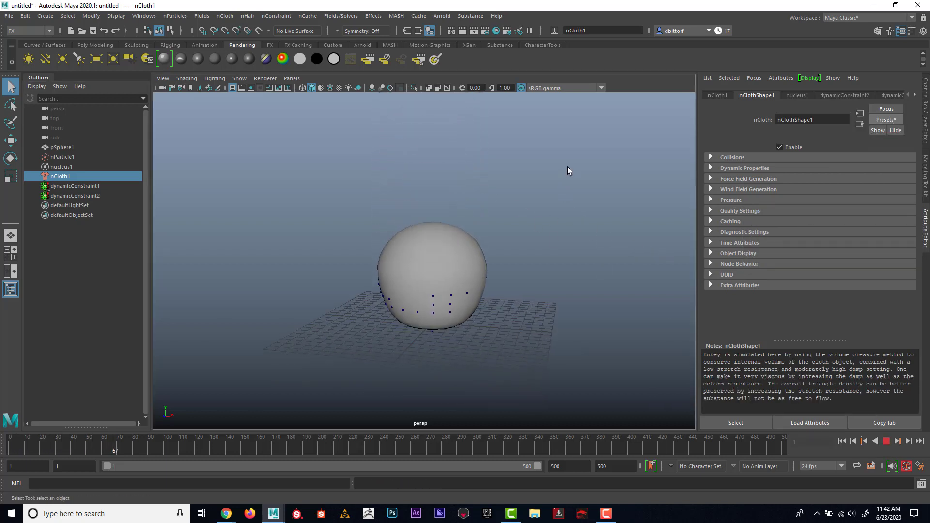
left_click_drag(568, 166, 568, 147, "alt")
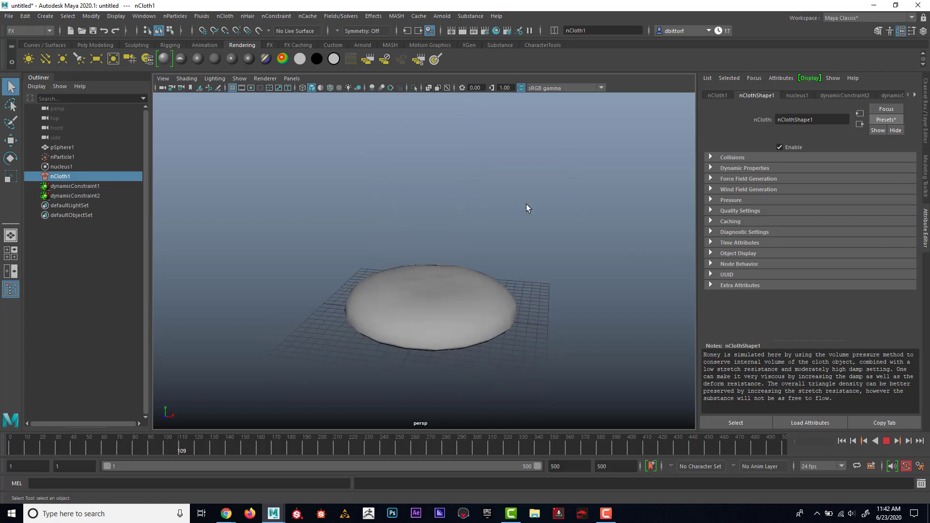
left_click_drag(527, 205, 546, 155, "alt")
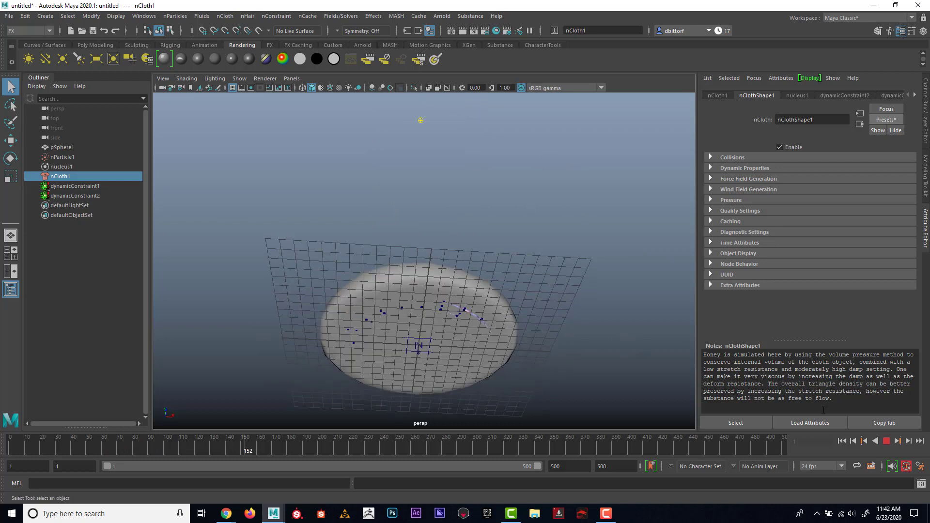
left_click(845, 442)
mouse_move(433, 218)
left_mouse_down("alt")
mouse_move(444, 189)
mouse_move(424, 230)
left_mouse_up("alt")
right_click_drag(425, 229, 402, 204, "alt")
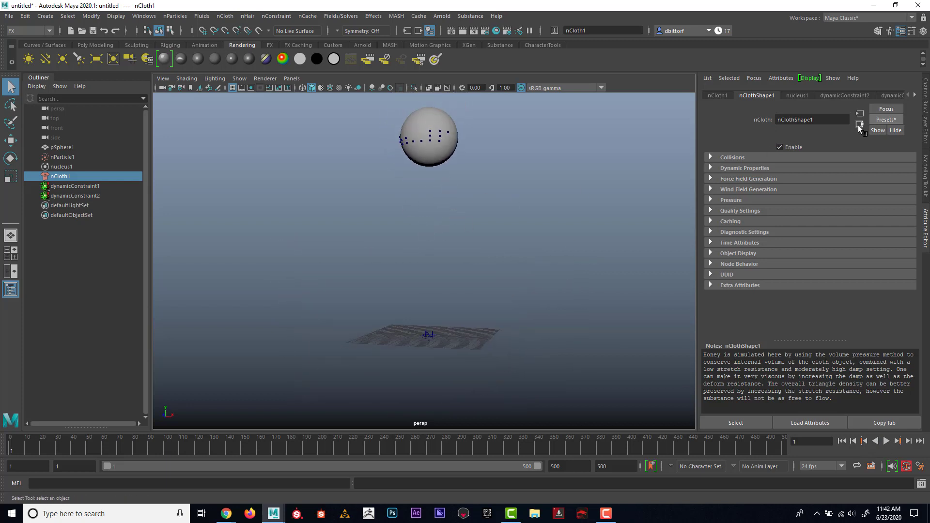
- Replace the nCloth settings with the waterVolume preset
left_click(883, 120)
mouse_move(896, 277)
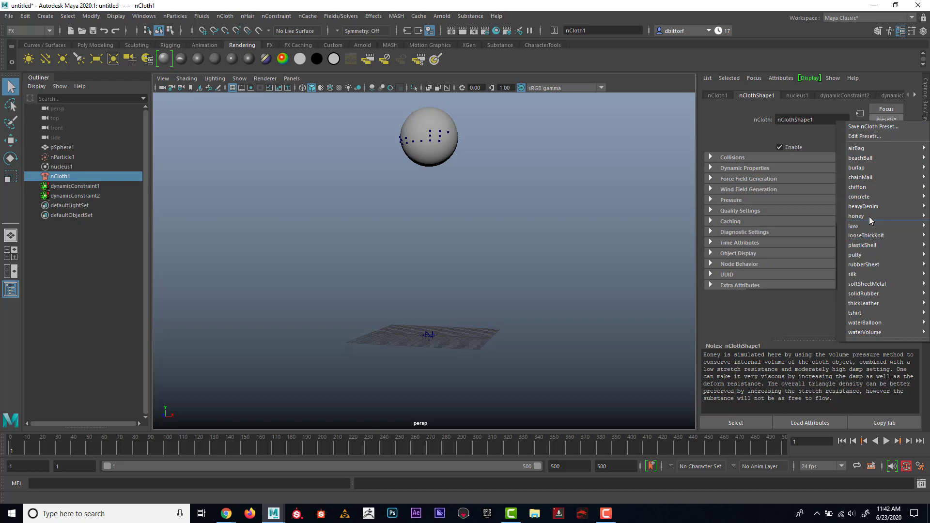
mouse_move(870, 190)
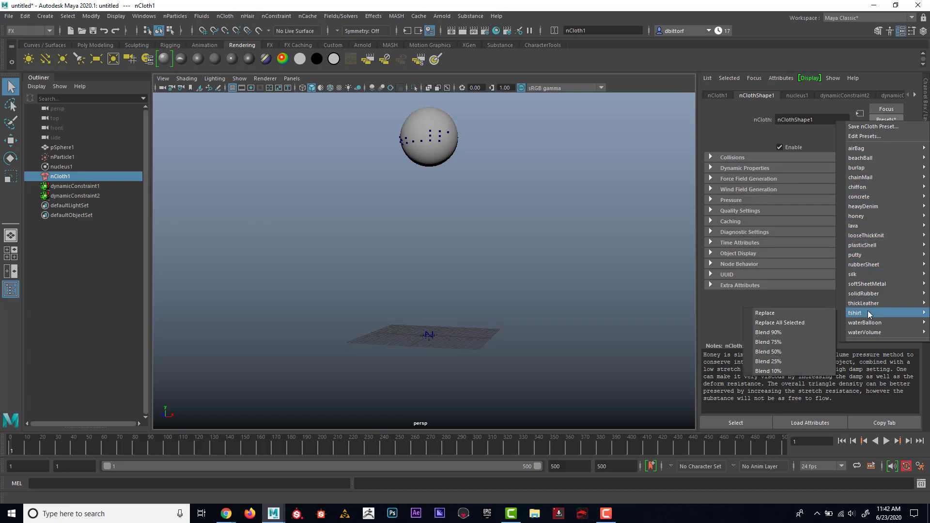
mouse_move(875, 333)
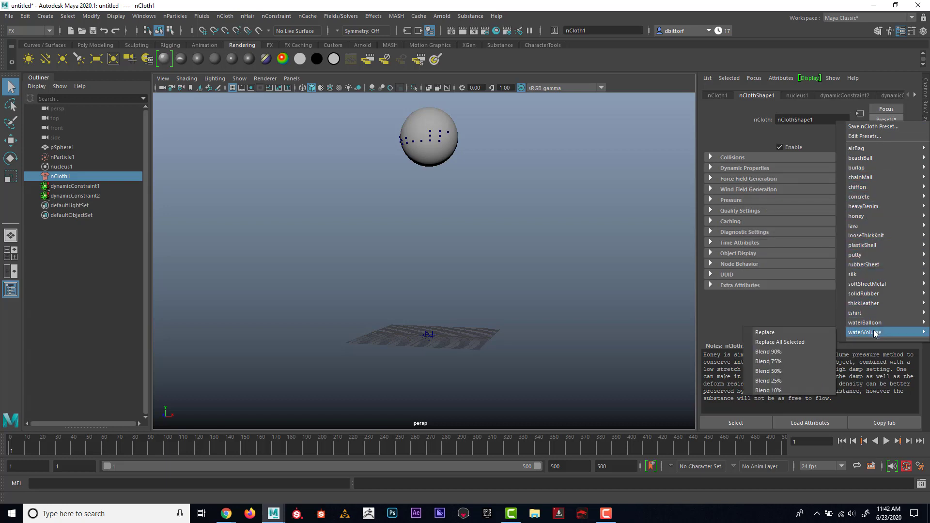
left_click(808, 333)
- Play the simulation with the waterVolume preset, examine how the sphere deforms on the ground, and return to the first frame
left_click(885, 441)
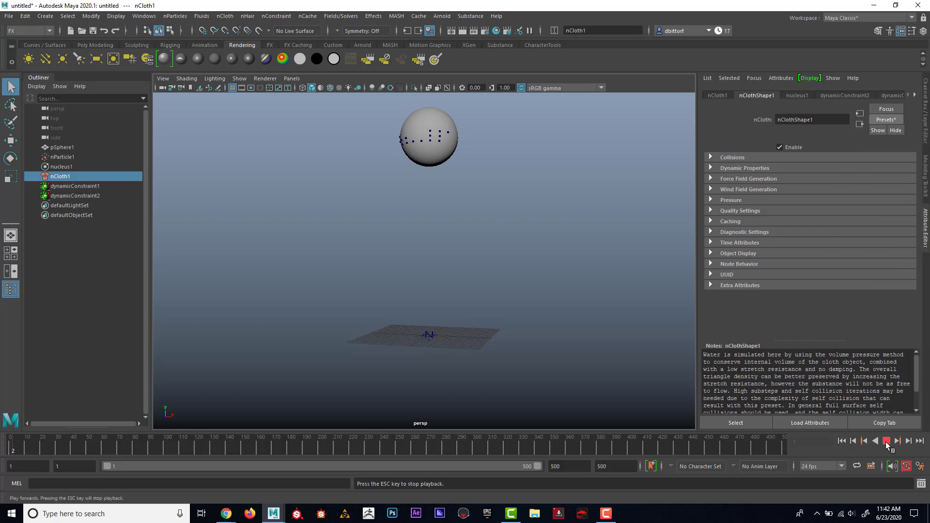
left_click_drag(545, 148, 475, 212, "alt")
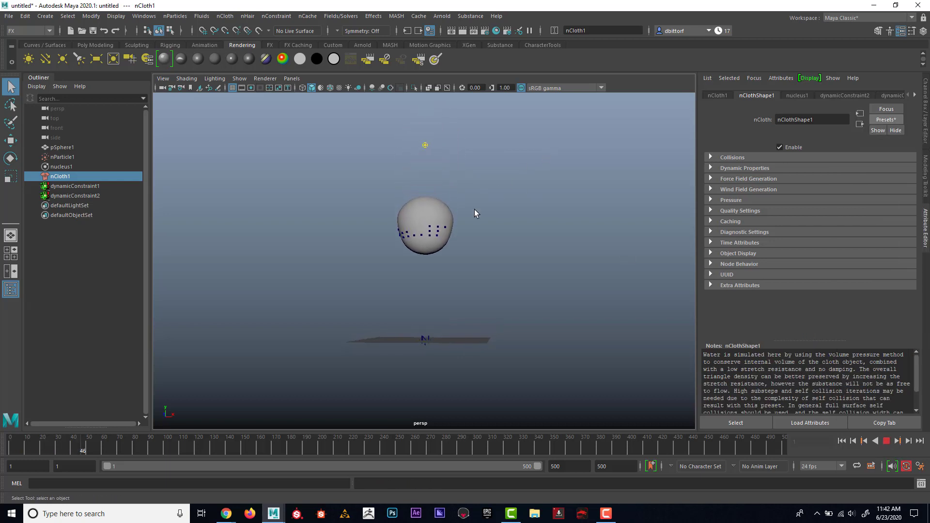
right_click_drag(475, 211, 601, 257, "alt")
middle_click_drag(566, 246, 560, 183, "alt")
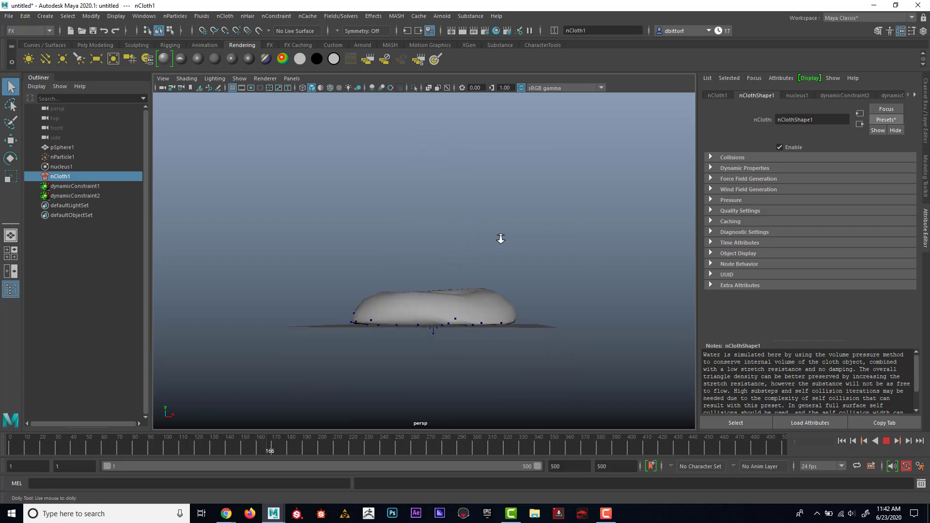
left_click_drag(501, 239, 525, 250, "alt")
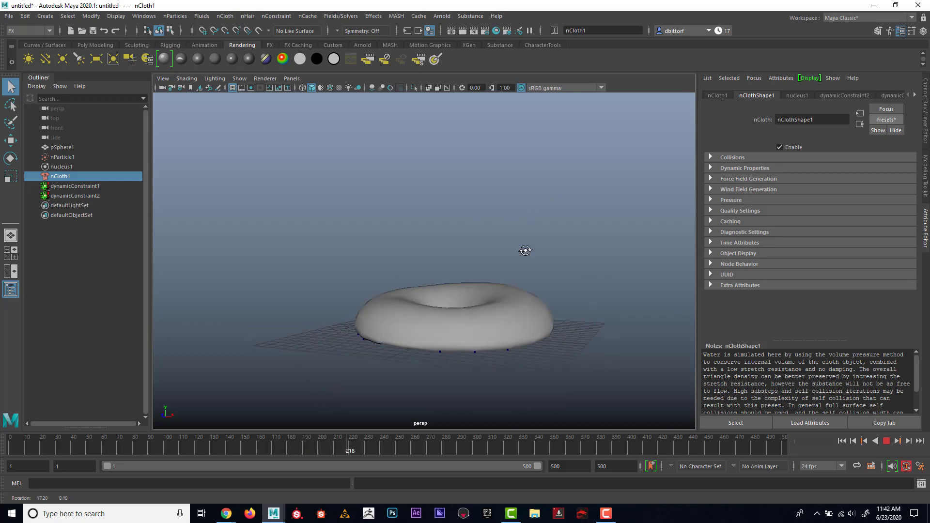
left_click(842, 441)
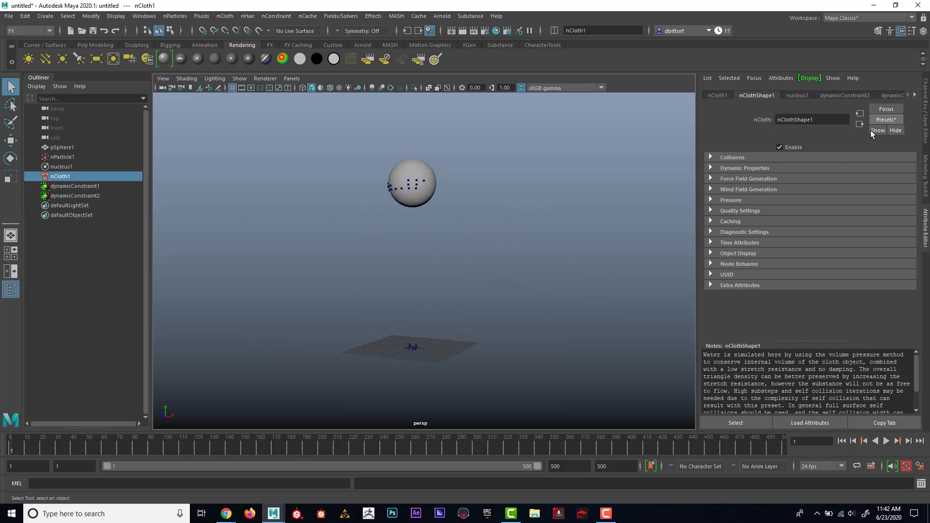
- Replace the nCloth settings with the tshirt preset
left_click(883, 120)
mouse_move(877, 219)
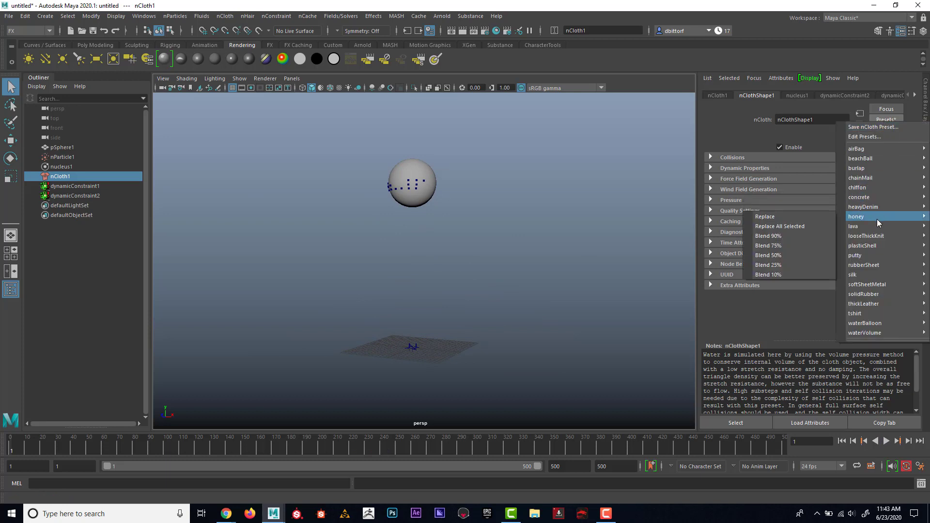
mouse_move(870, 256)
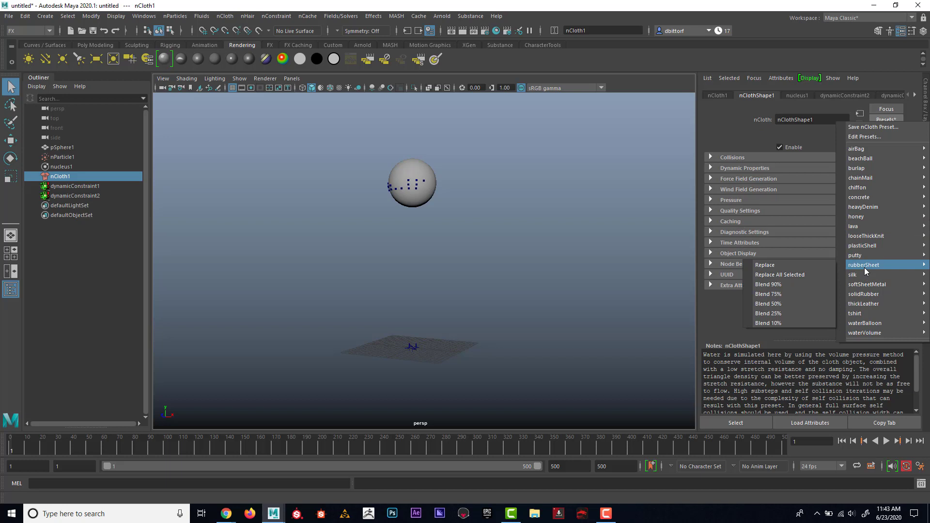
mouse_move(865, 314)
left_click(813, 315)
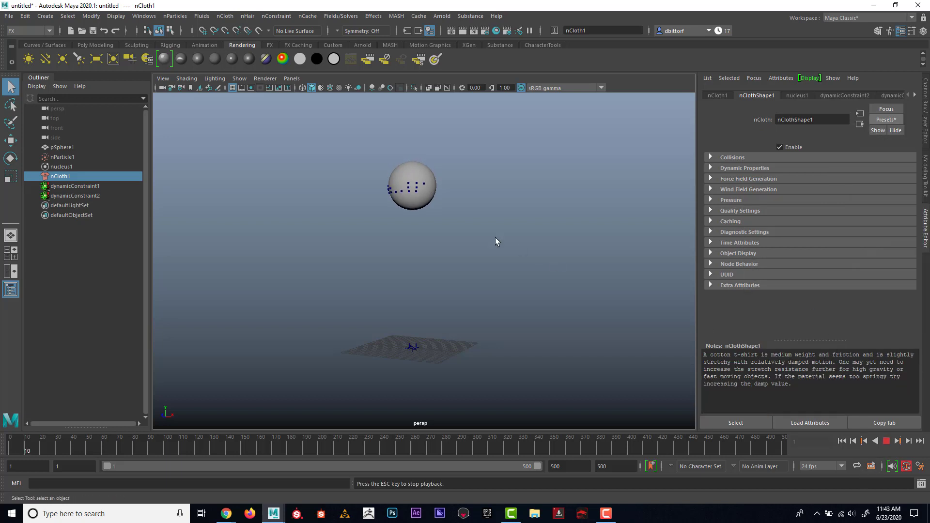
- Play the simulation with the tshirt preset, examine the tears and spilling balls up close, and stop playback at frame 200
scroll(578, 255, "up", 4)
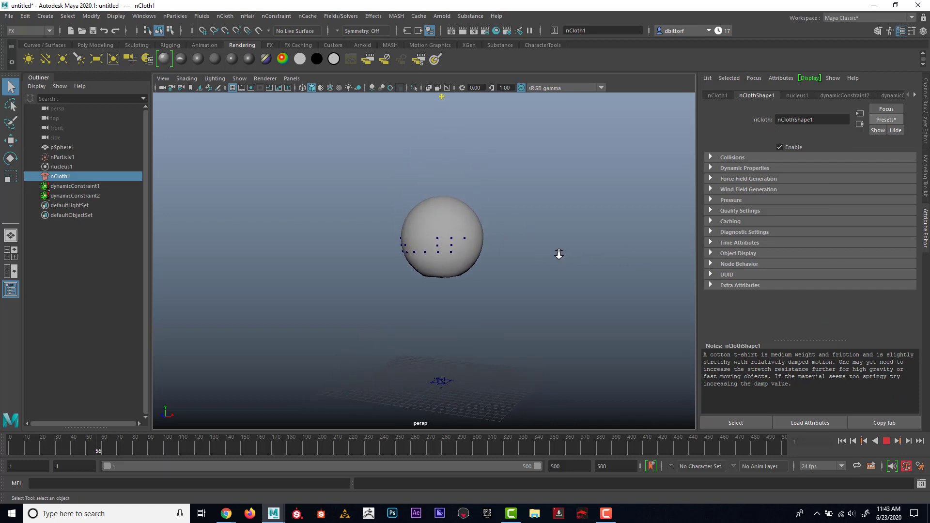
left_click_drag(556, 253, 594, 217, "alt")
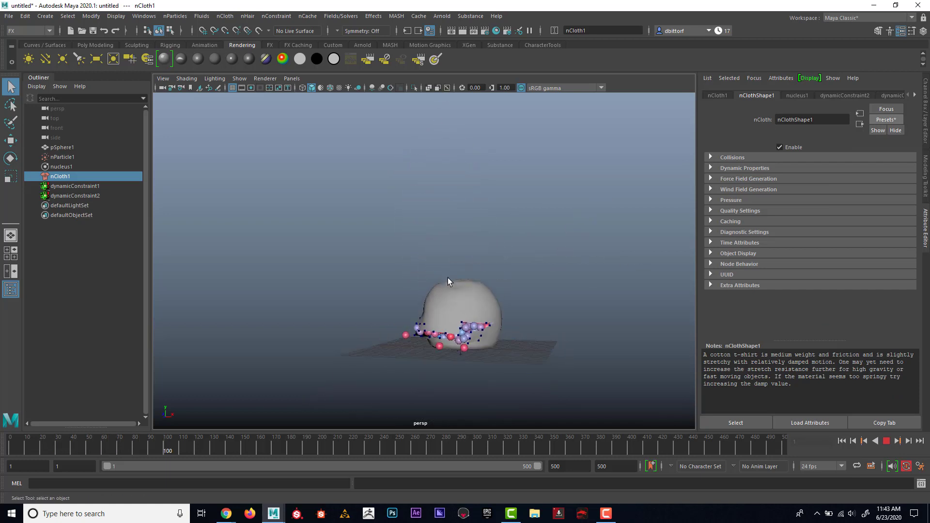
right_click_drag(448, 278, 601, 308, "alt")
middle_click_drag(574, 271, 562, 186, "alt")
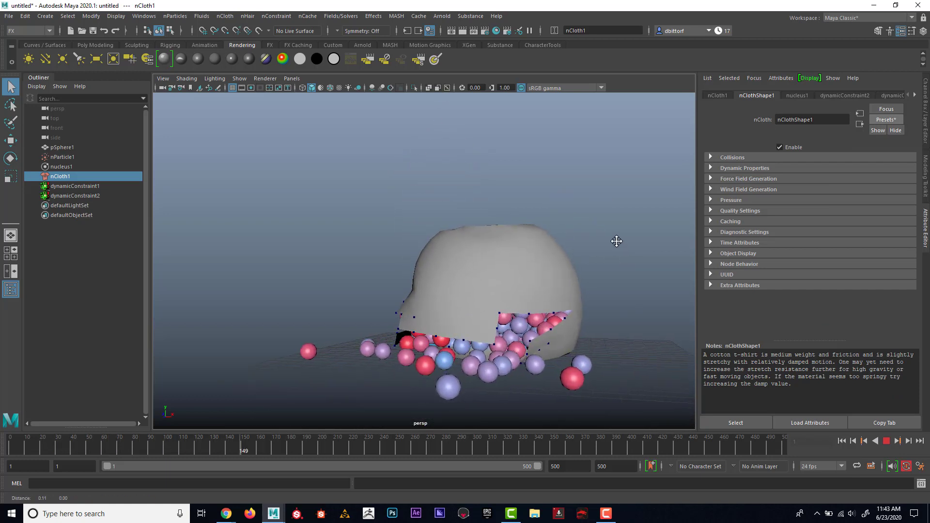
left_click_drag(616, 237, 619, 244, "alt")
right_click_drag(619, 243, 575, 247, "alt")
left_click_drag(575, 248, 584, 257, "alt")
right_click_drag(584, 257, 618, 262, "alt")
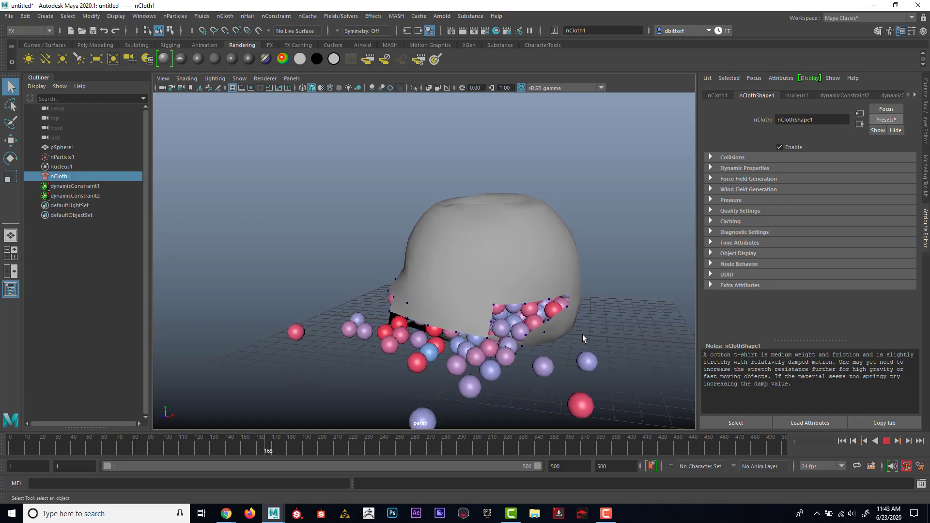
left_click(886, 441)
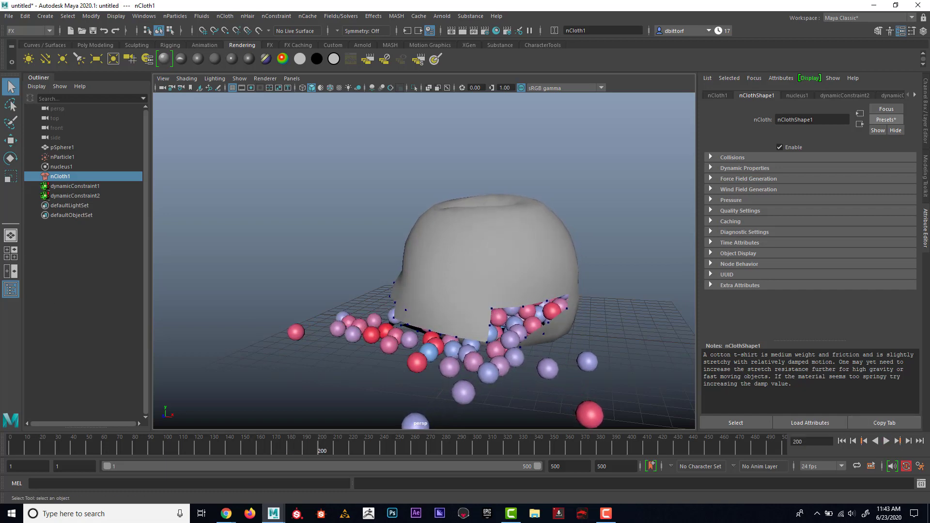